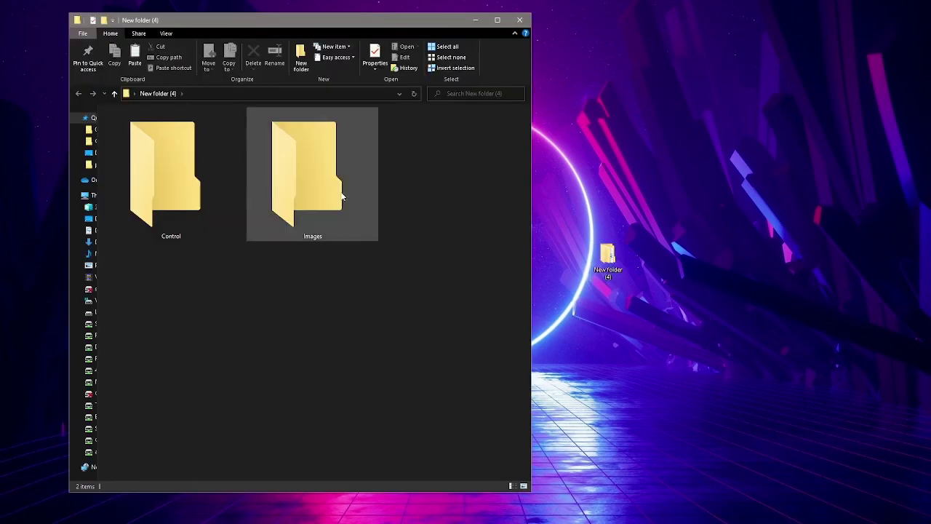
Step: Open the empty Images folder and move its window to the right side of the screen
left_click(194, 189)
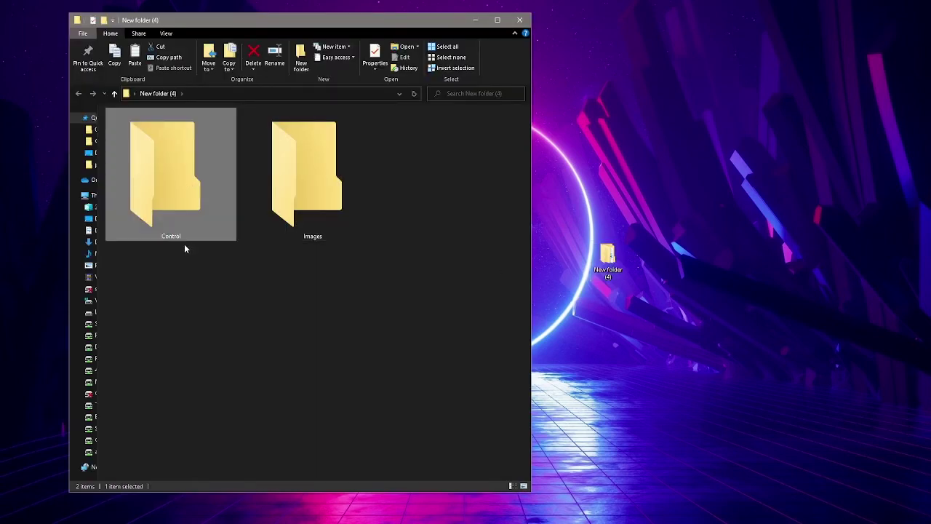
left_click(319, 190)
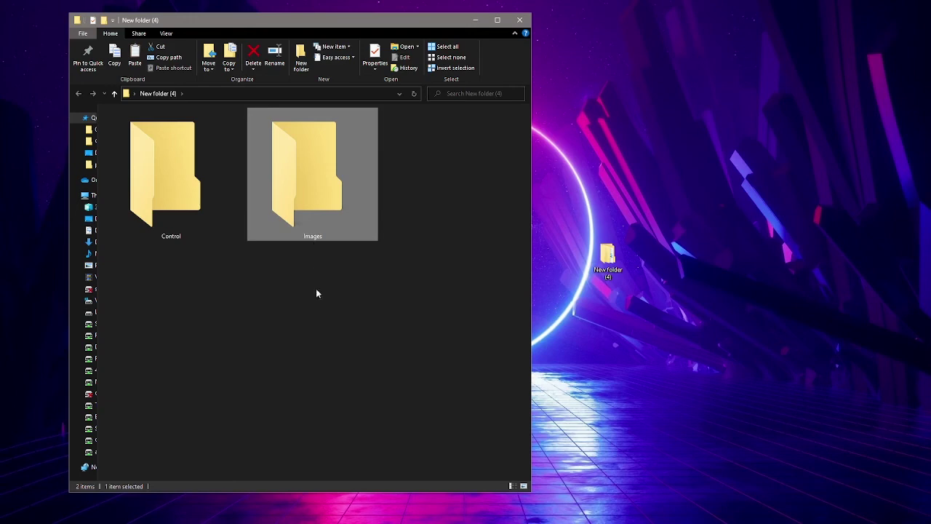
double_click(316, 163)
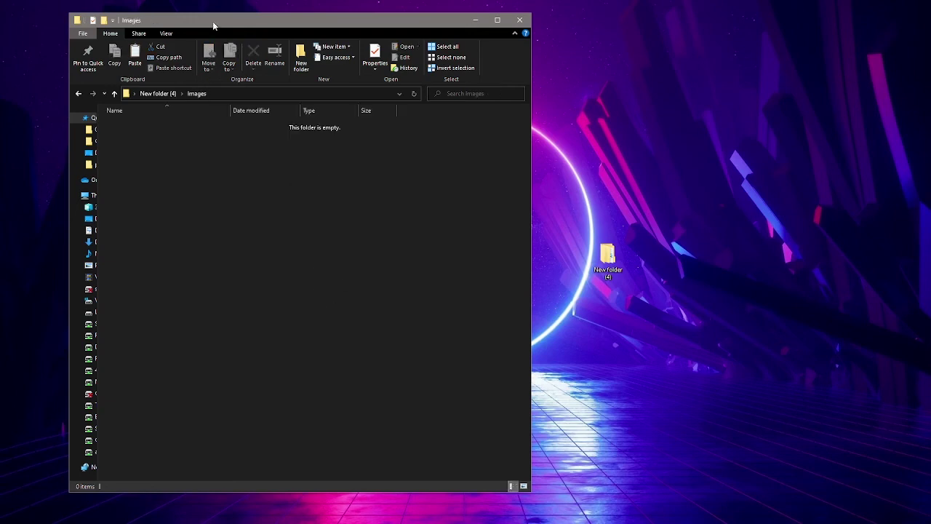
left_click_drag(212, 21, 577, 33)
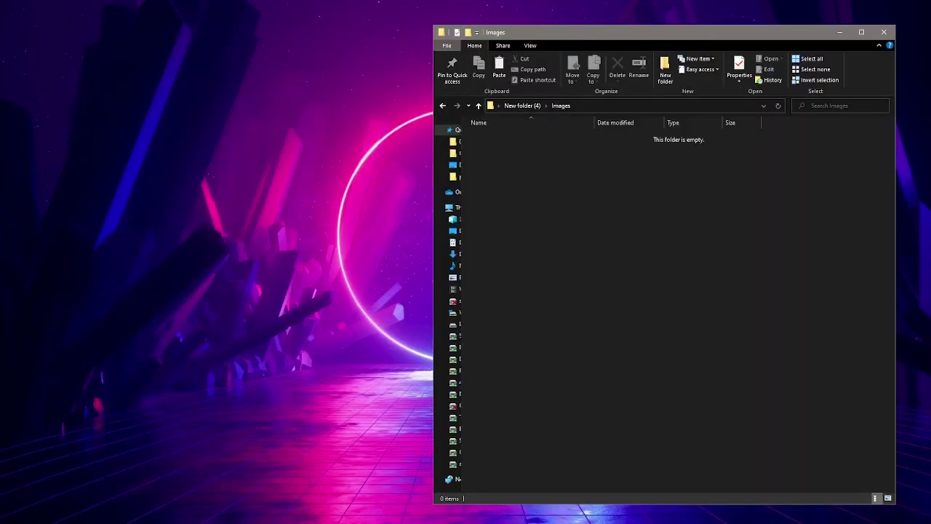
Step: Copy all 141 drone photos from 100MEDIA and paste them into the Images folder
key("alt+Tab")
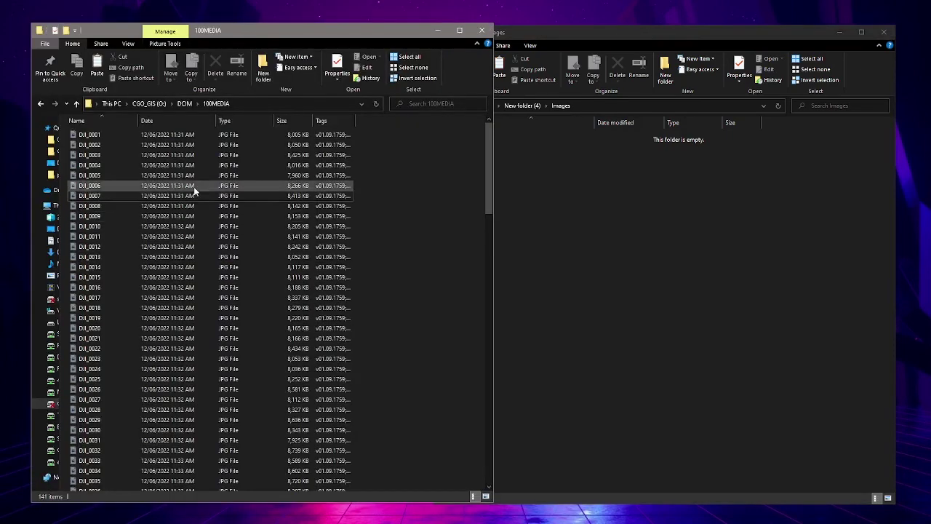
left_click(194, 186)
key("ctrl+a")
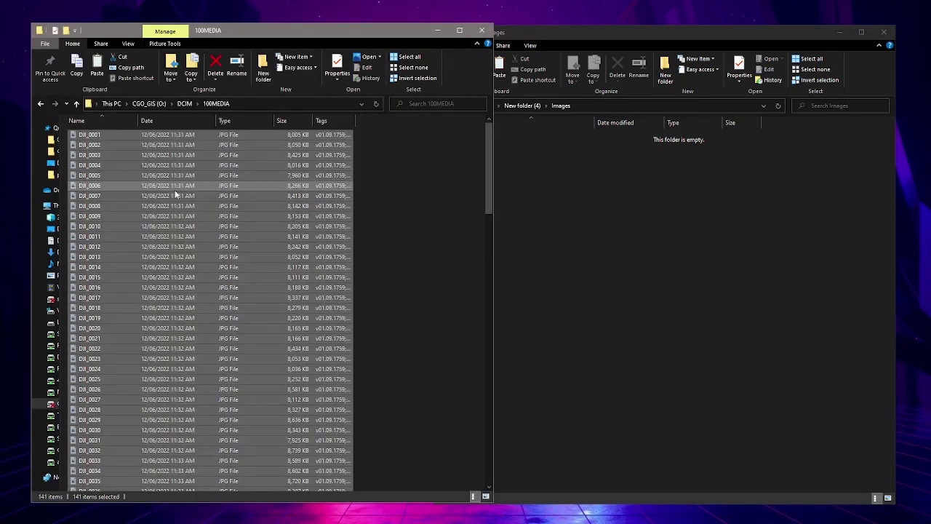
right_click(176, 188)
left_click(201, 410)
right_click(713, 292)
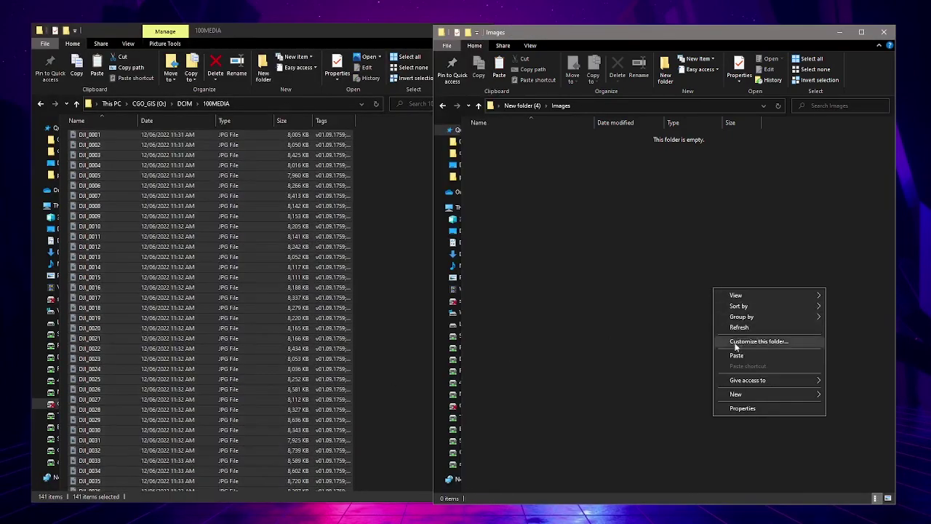
left_click(737, 356)
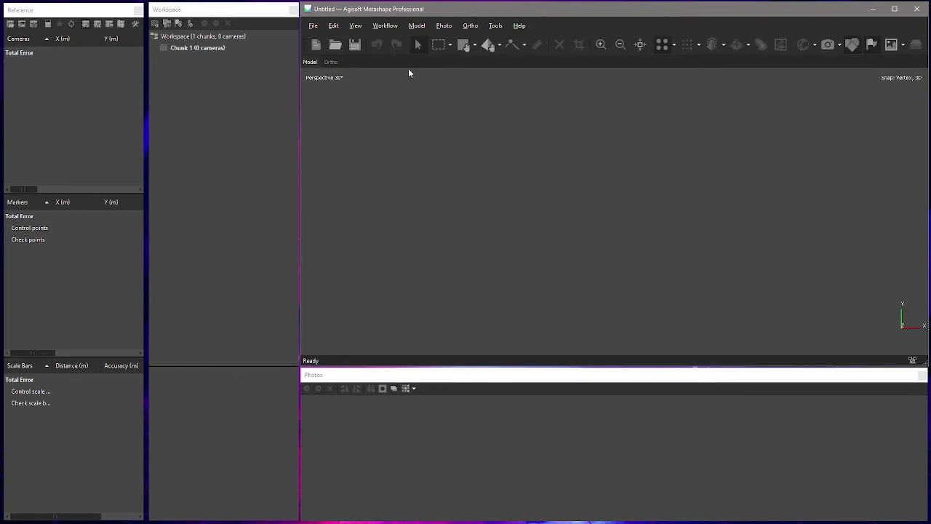
Step: Add every JPG in the Images folder, DJI_0001 onward, to Chunk 1 with Add Photos
left_click(385, 26)
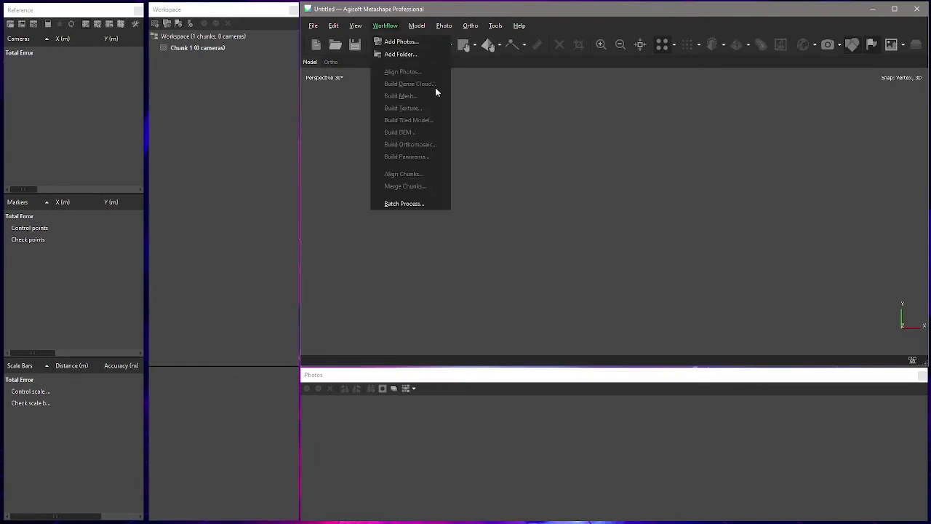
left_click(368, 151)
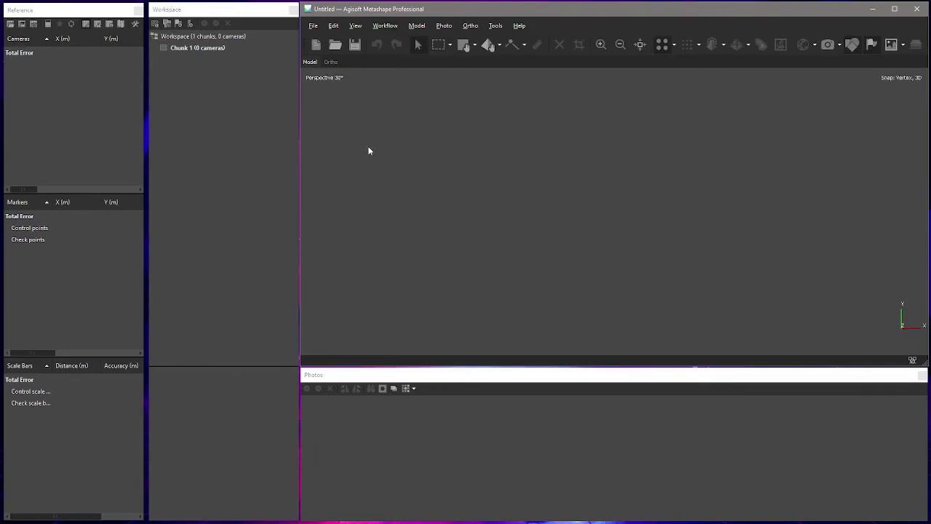
left_click(387, 26)
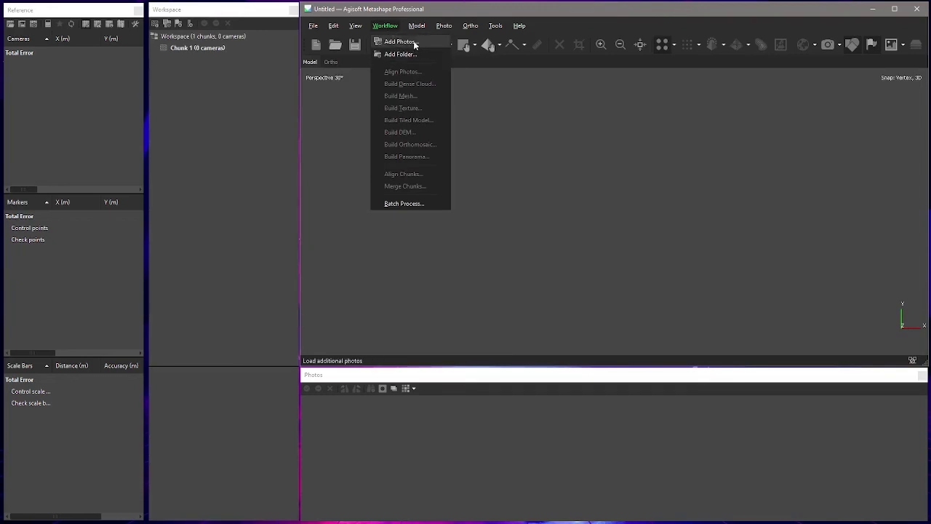
left_click(400, 42)
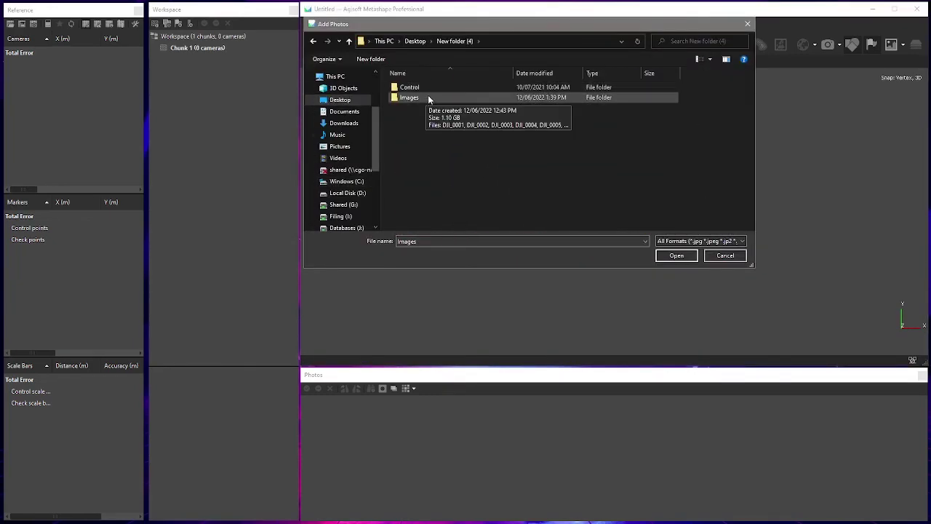
double_click(448, 97)
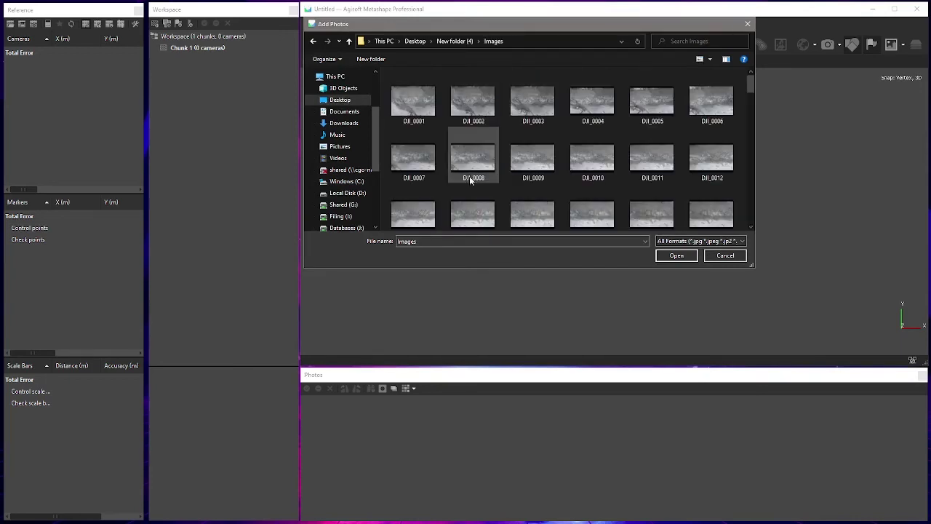
left_click(413, 102)
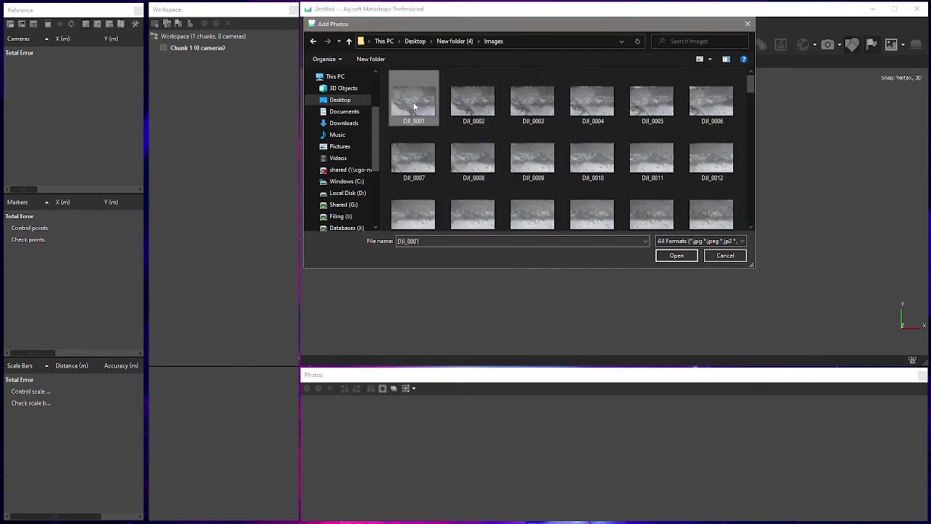
key("ctrl+a")
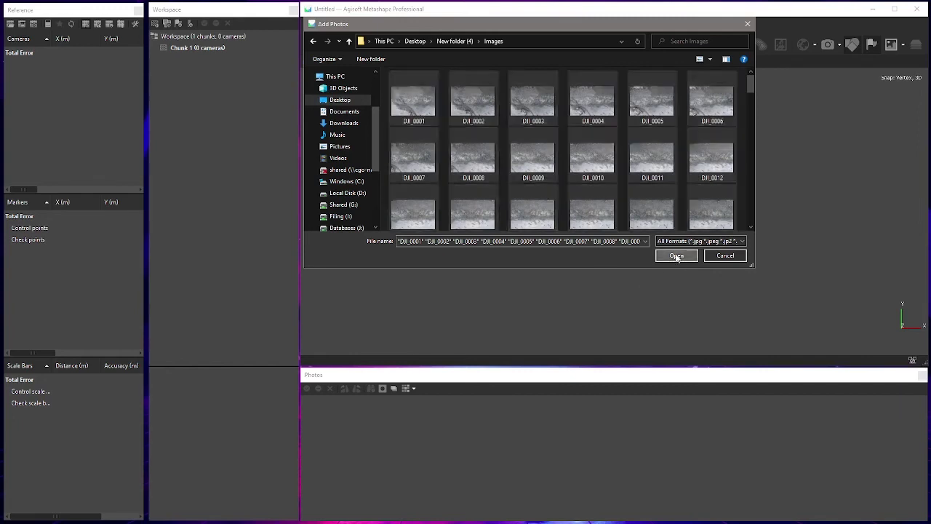
left_click(676, 256)
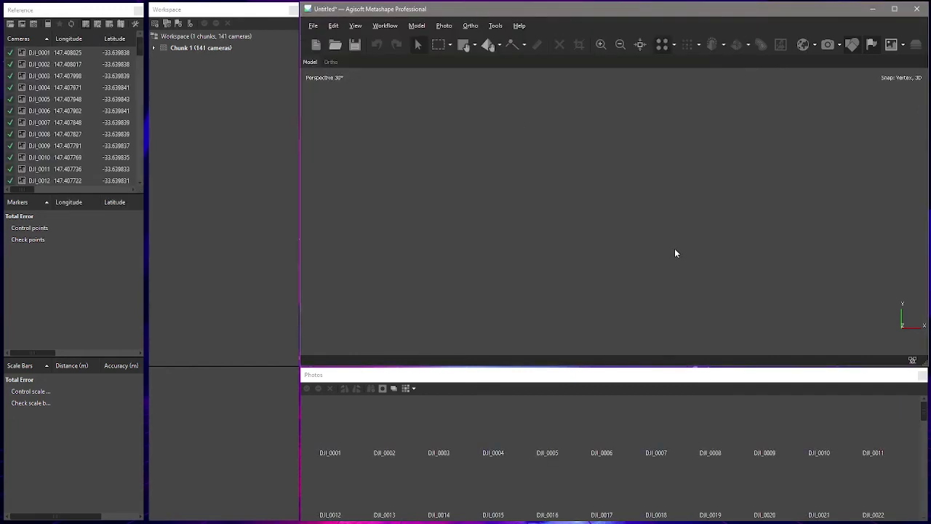
Step: Widen the Reference pane and enable the yaw values for all cameras
left_click(144, 74)
left_click_drag(289, 77, 398, 80)
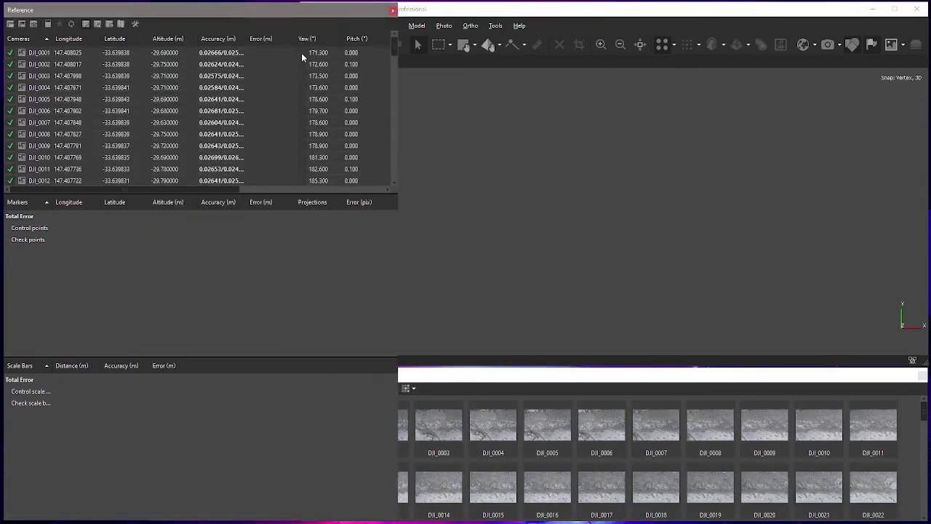
left_click(301, 53)
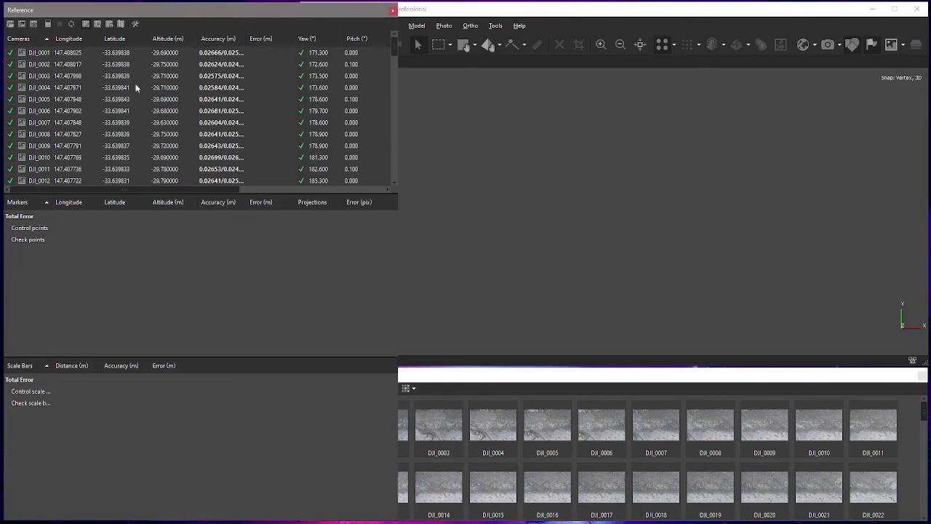
Step: Convert camera references from longitude/latitude to projected Easting/Northing in metres
left_click(49, 26)
left_click(576, 174)
left_click(576, 190)
left_click(596, 234)
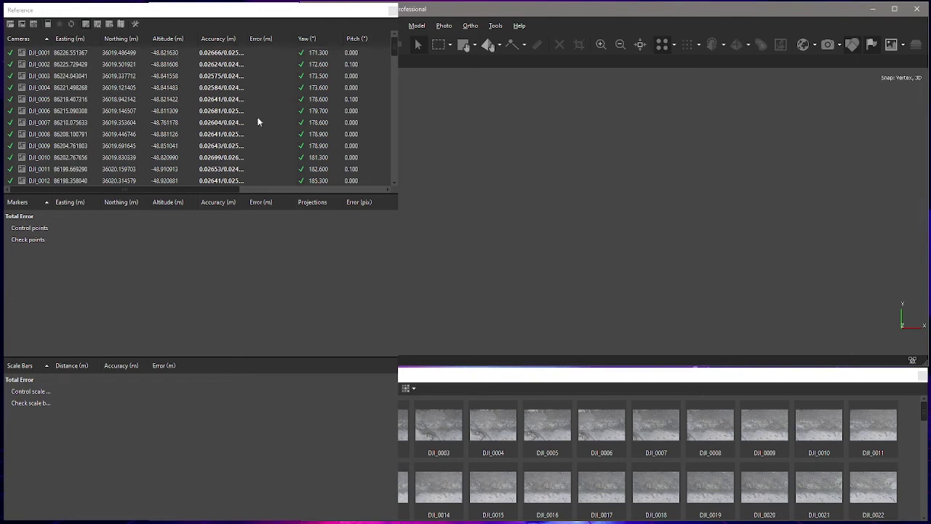
left_click_drag(396, 76, 141, 77)
left_click(384, 29)
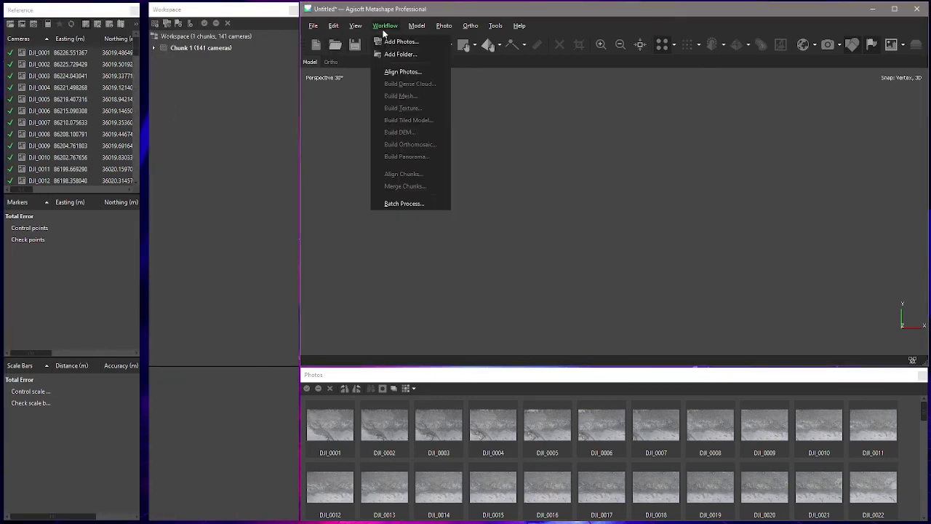
Step: Align the photos at Highest accuracy with Generic preselection, yielding 153,991 tie points
left_click(422, 72)
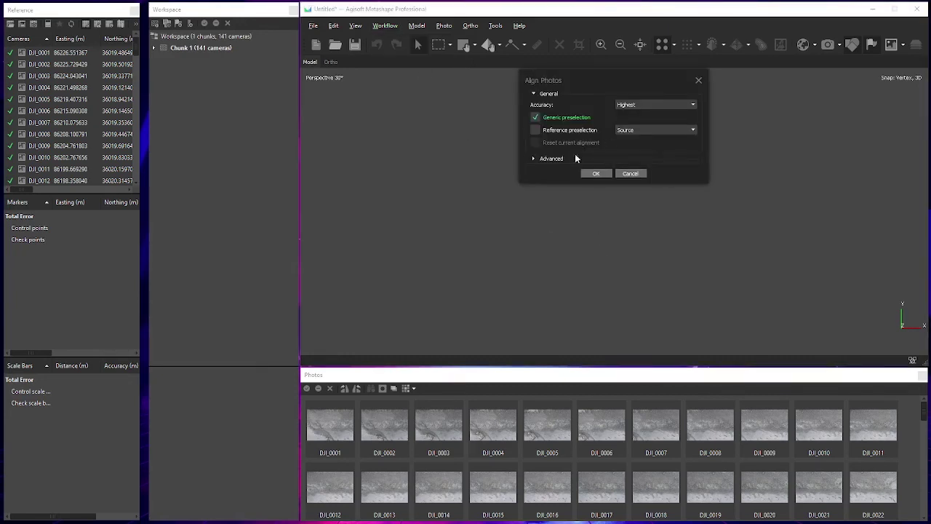
left_click(533, 159)
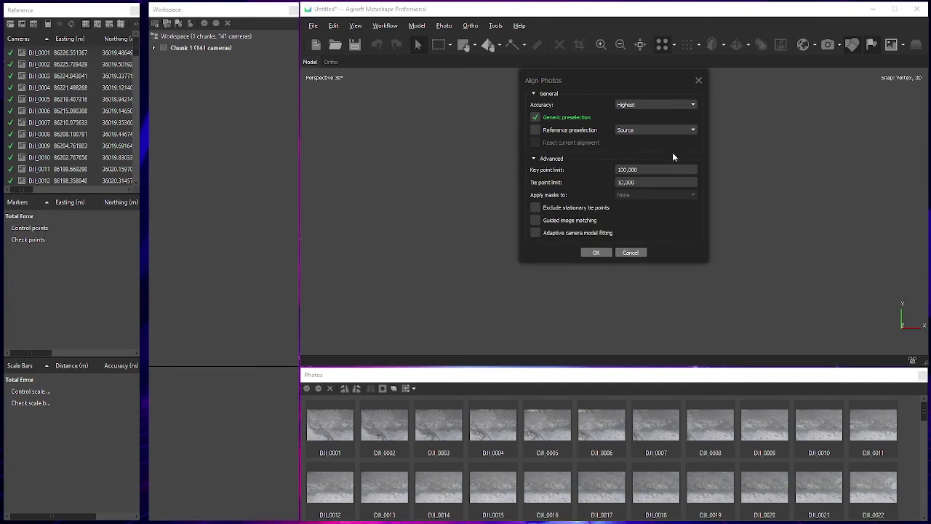
left_click(596, 252)
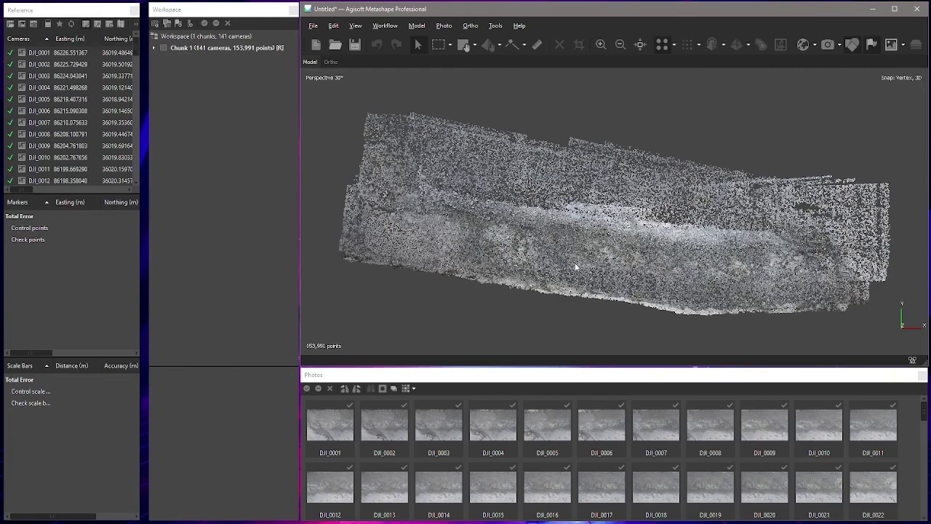
Step: Expand Chunk 1, inspect the Tie Points properties, and view the cloud in orthographic projection
double_click(218, 47)
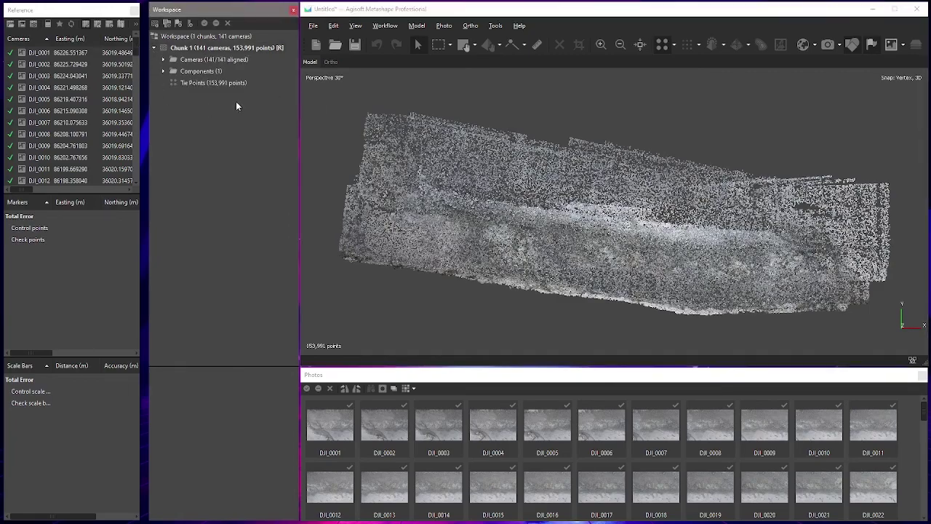
left_click(217, 82)
scroll(575, 239, "up", 6)
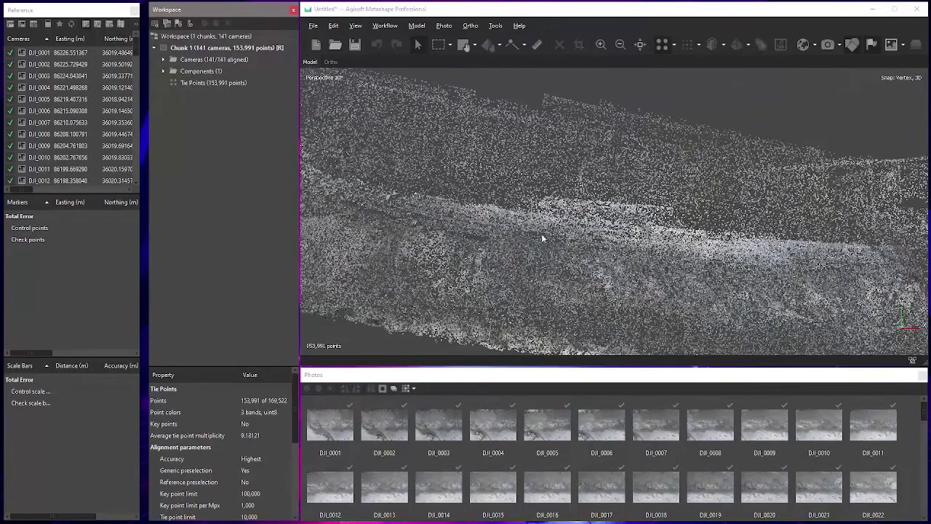
left_click_drag(443, 176, 647, 240)
key("5")
scroll(647, 239, "down", 5)
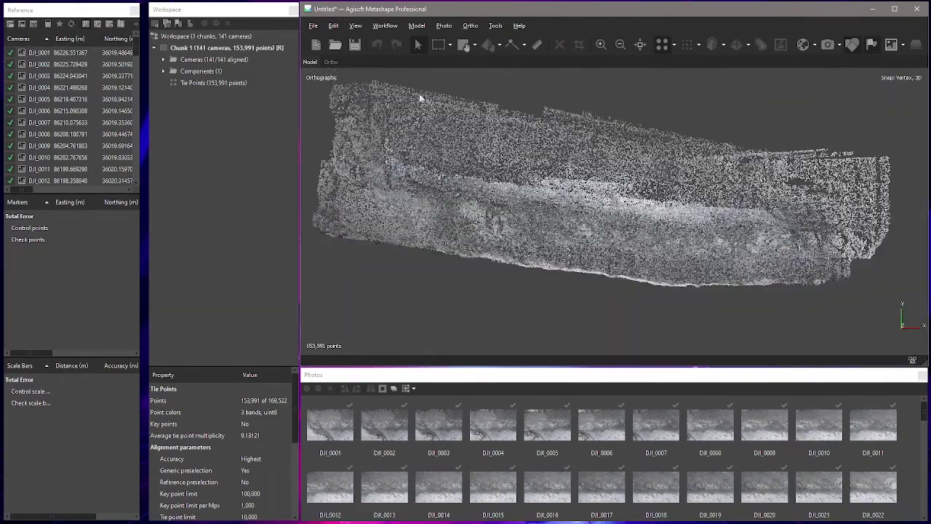
Step: Import wso105v2 from the Control folder and create marker 1 from its entry
left_click(12, 26)
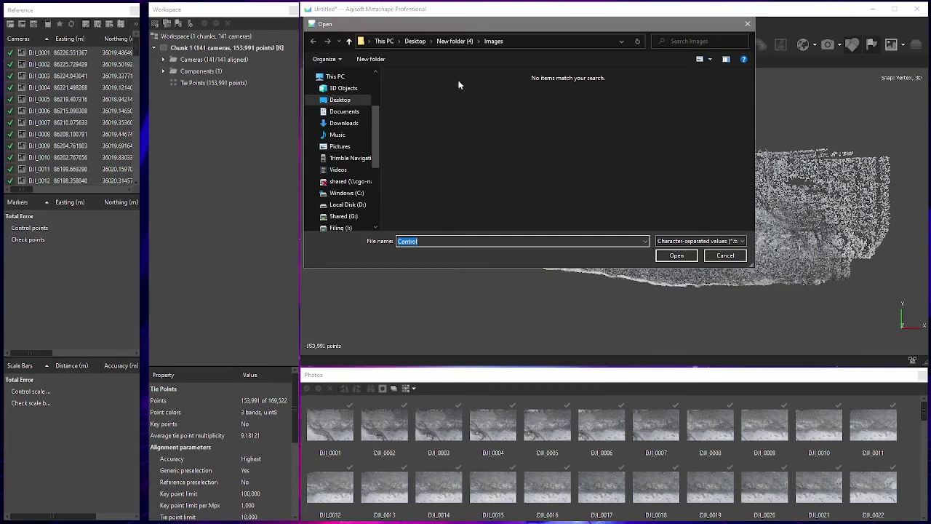
left_click(446, 42)
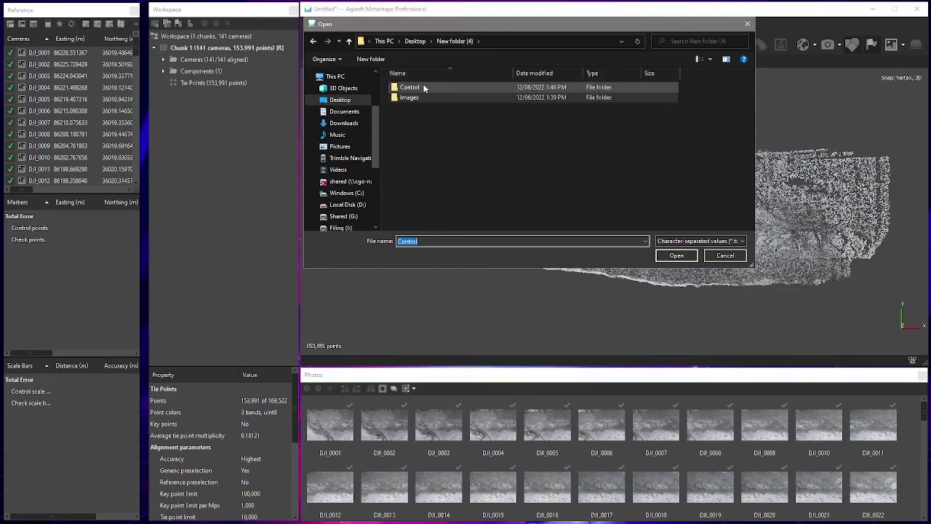
double_click(424, 88)
left_click(445, 86)
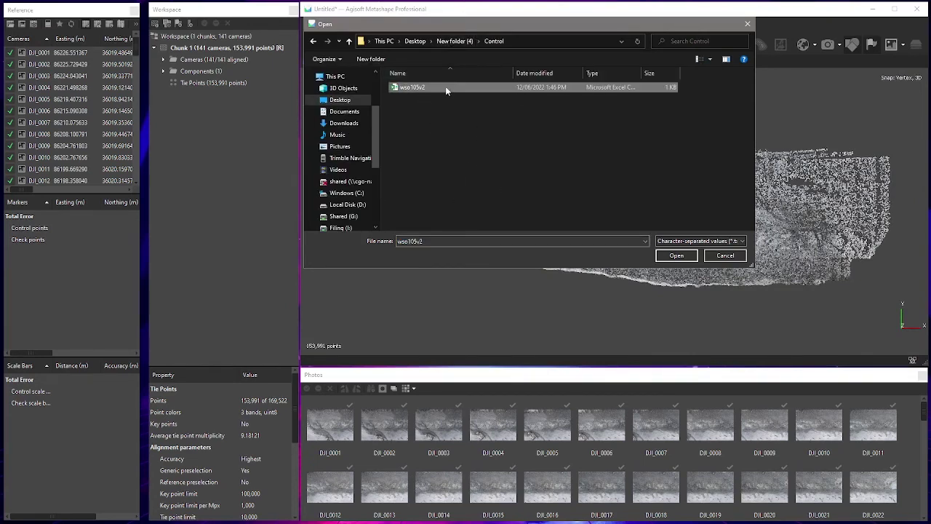
left_click(676, 257)
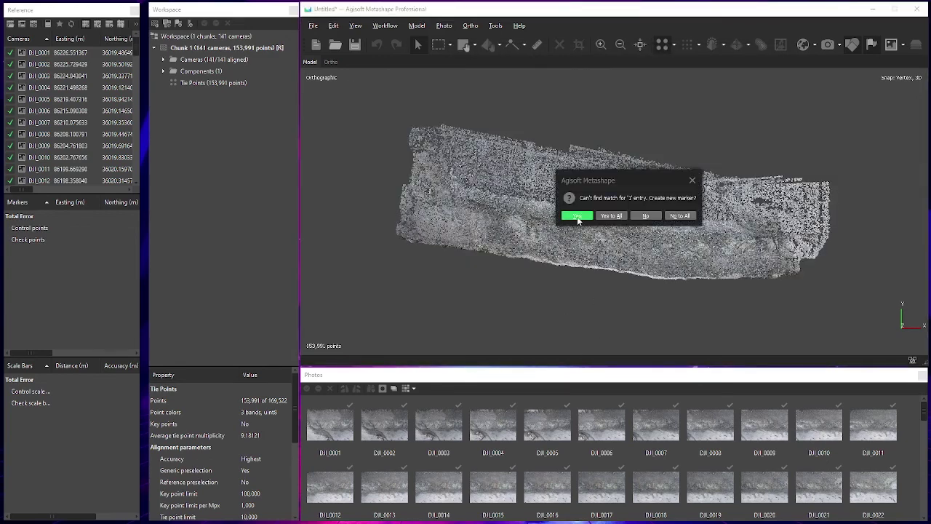
left_click(576, 216)
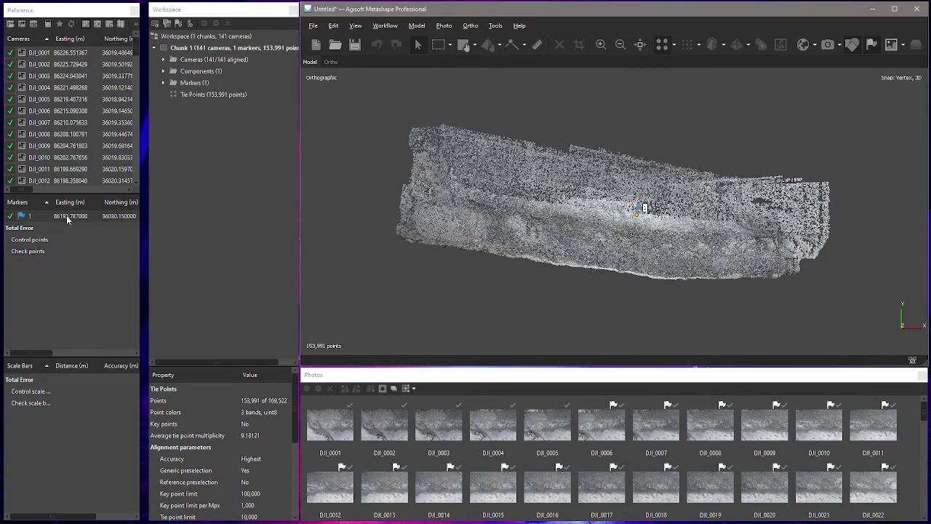
Step: Widen the reference table to show the altitude and accuracy columns
scroll(81, 230, "right", 5)
left_click(137, 251)
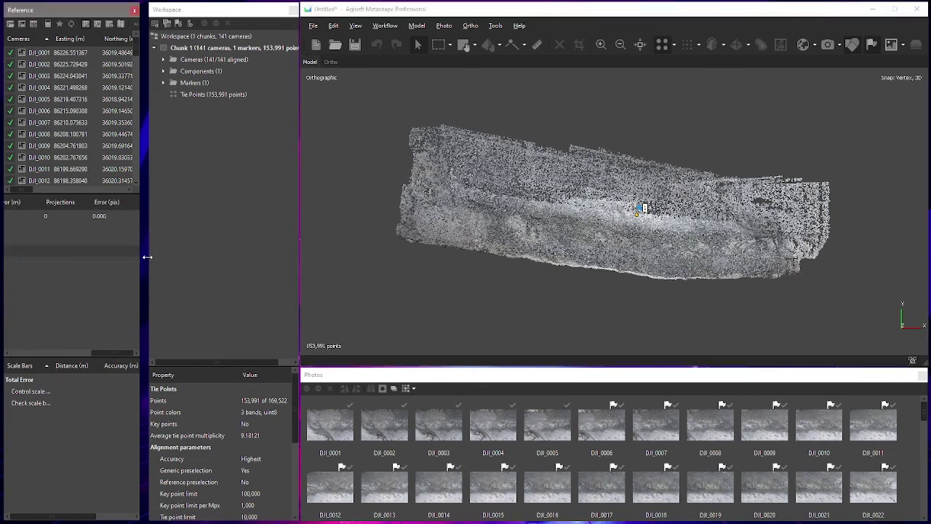
left_click_drag(140, 265, 224, 306)
left_click_drag(144, 352, 48, 352)
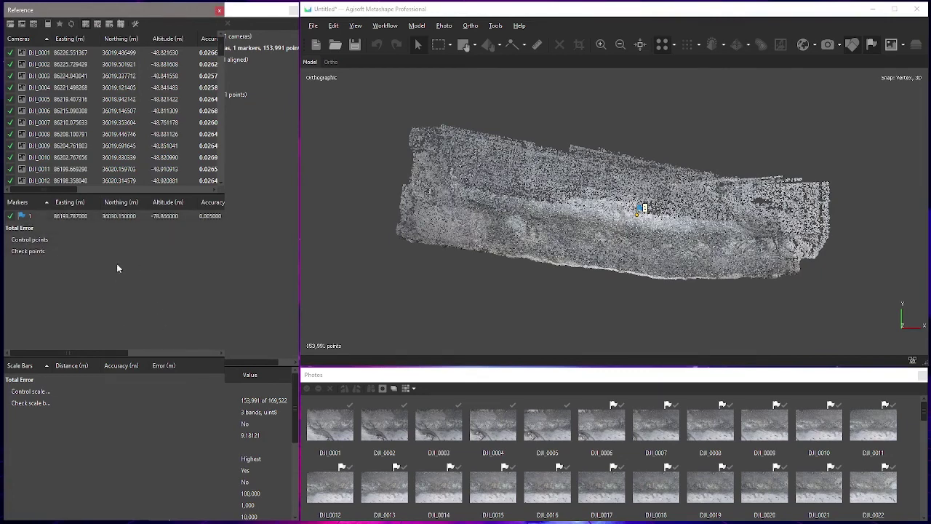
Step: Filter the photo list to show only images containing marker 1
right_click(70, 218)
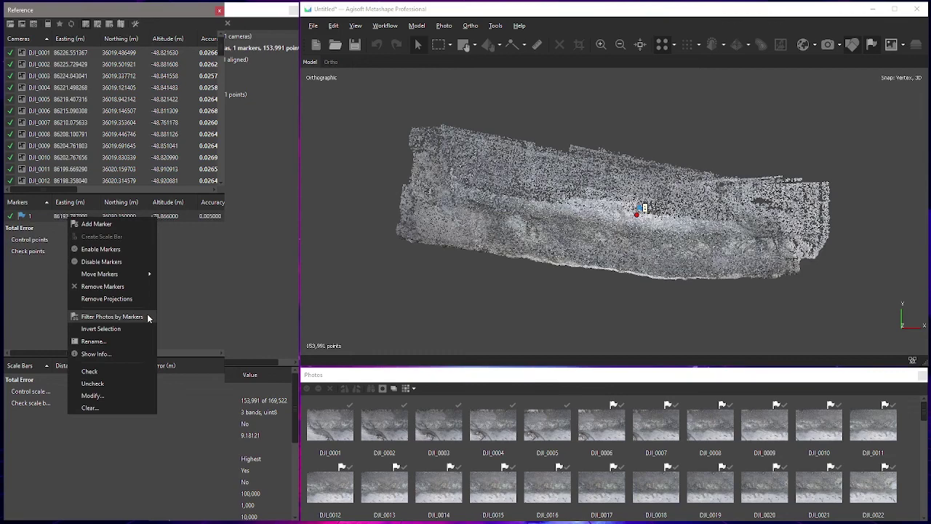
left_click(112, 316)
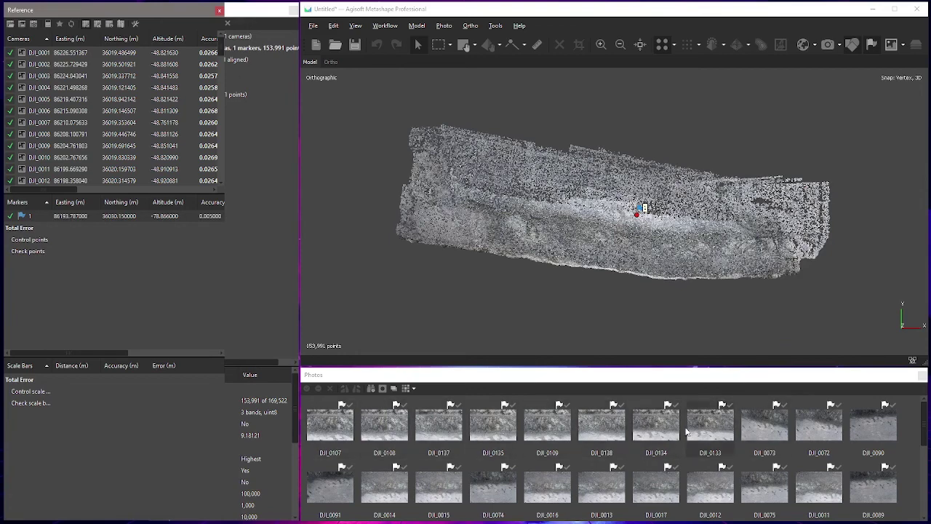
scroll(811, 467, "down", 3)
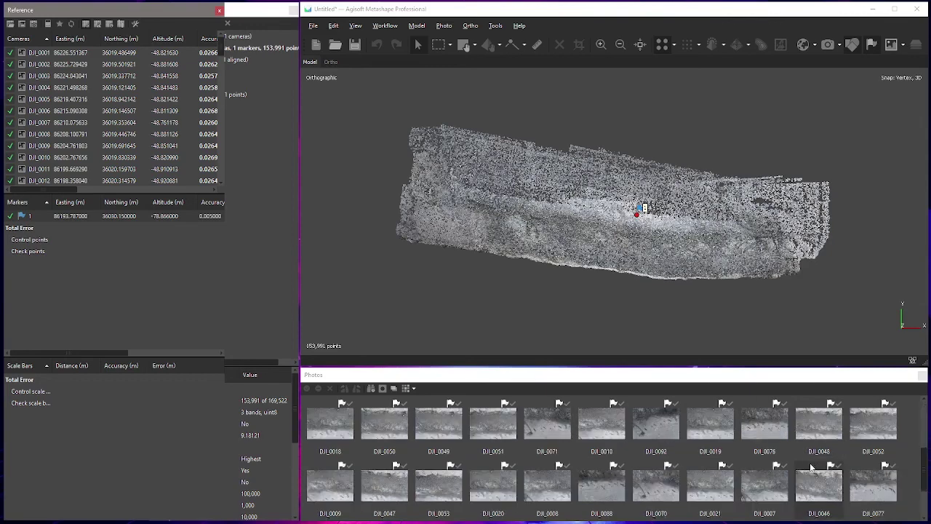
scroll(785, 466, "up", 5)
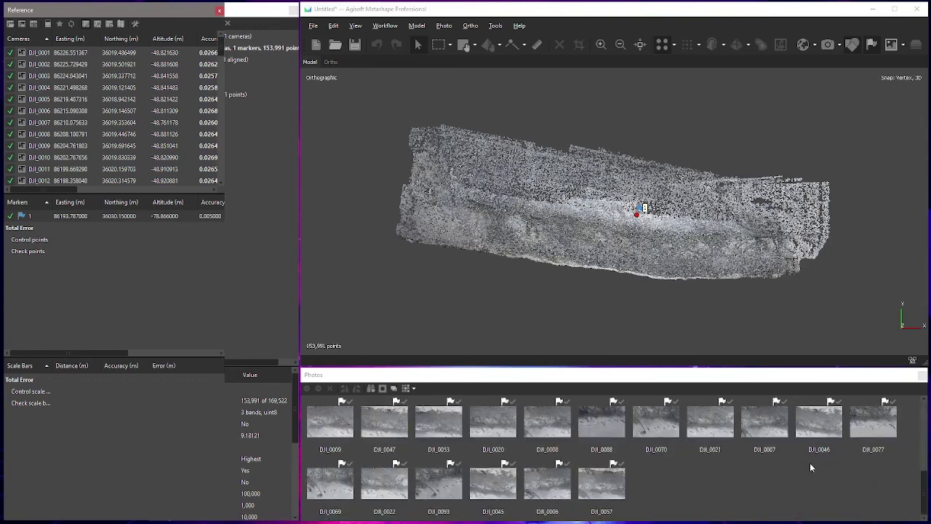
Step: Show camera positions and orbit the tie-point cloud to a flatter oblique view
left_click(827, 45)
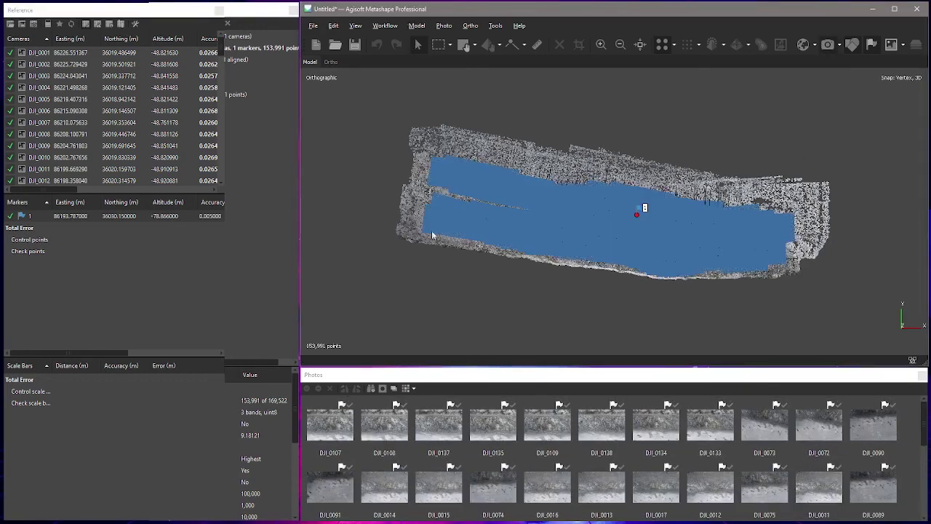
left_click_drag(444, 294, 600, 210)
scroll(638, 210, "up", 5)
scroll(543, 211, "down", 5)
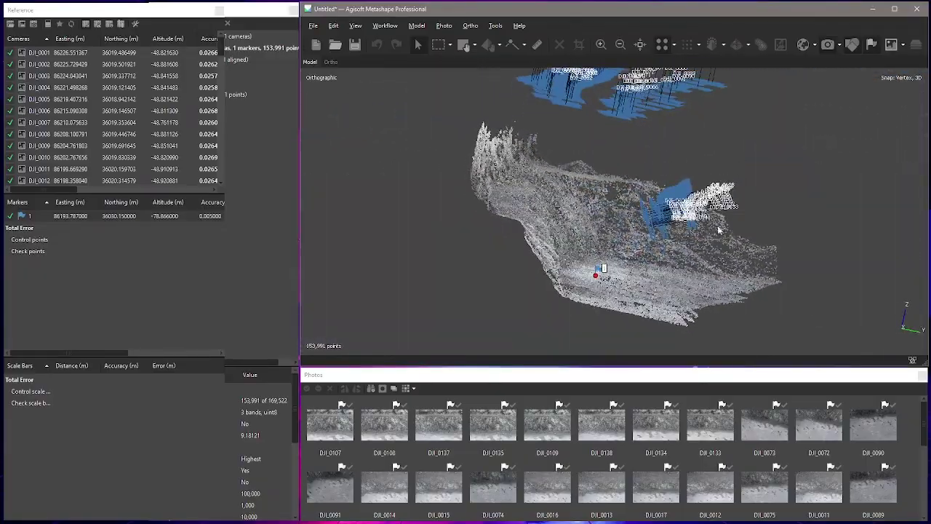
left_click_drag(720, 230, 647, 199)
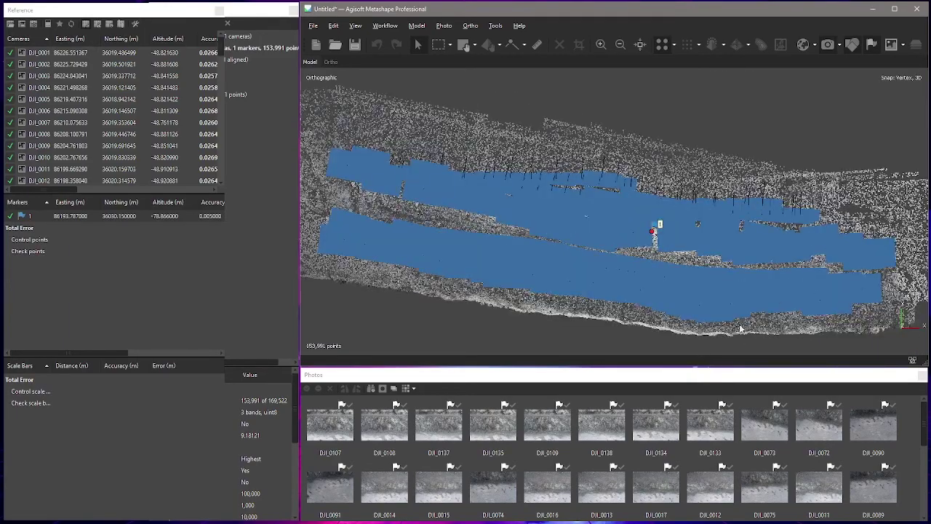
Step: Open DJI_0073 and pin marker 1 on the pink target in DJI_0072 and DJI_0074
right_click(769, 430)
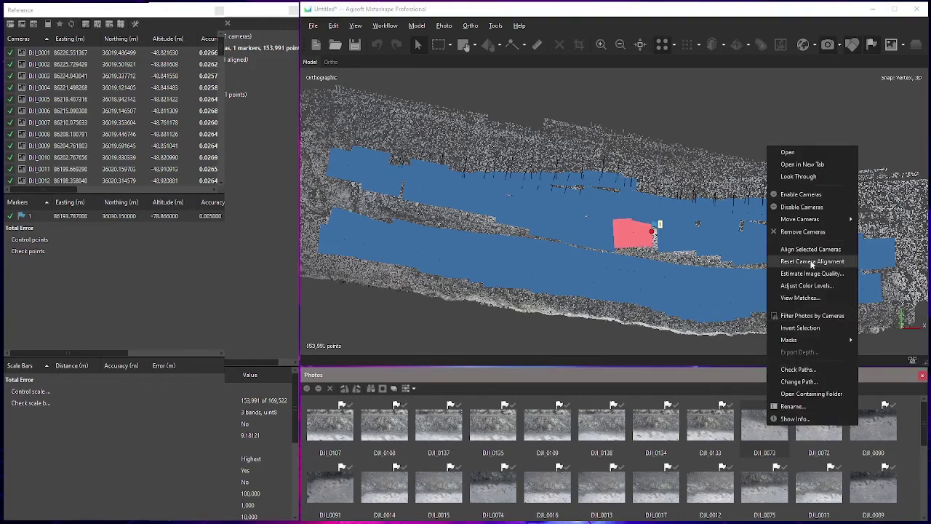
double_click(751, 424)
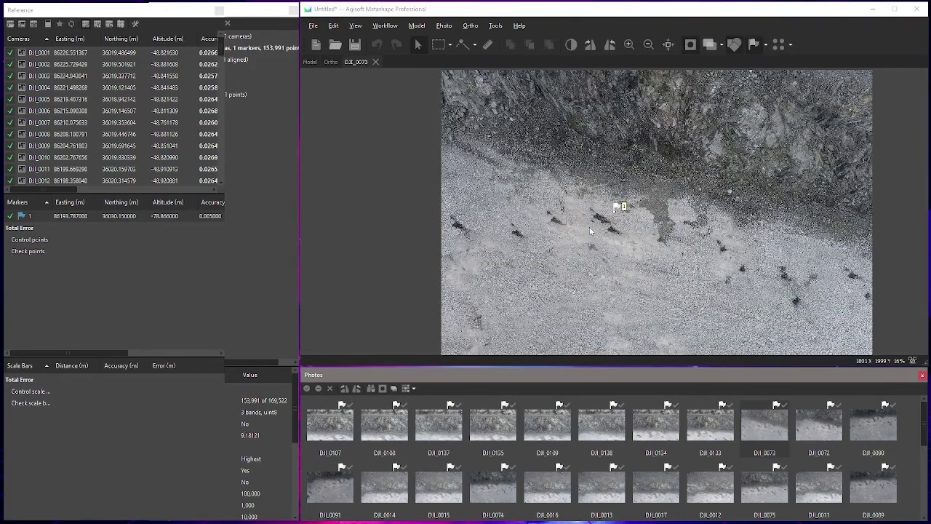
scroll(626, 211, "up", 8)
scroll(630, 220, "up", 10)
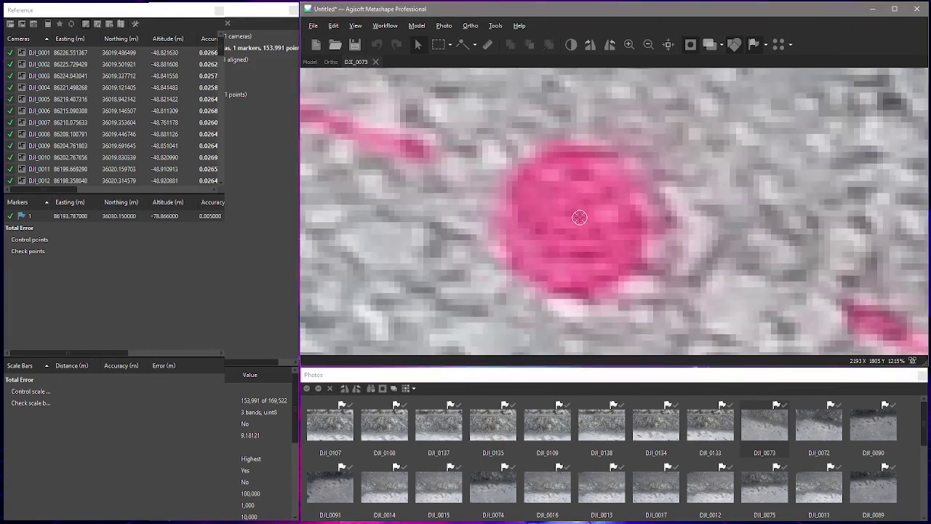
key("Page_Down")
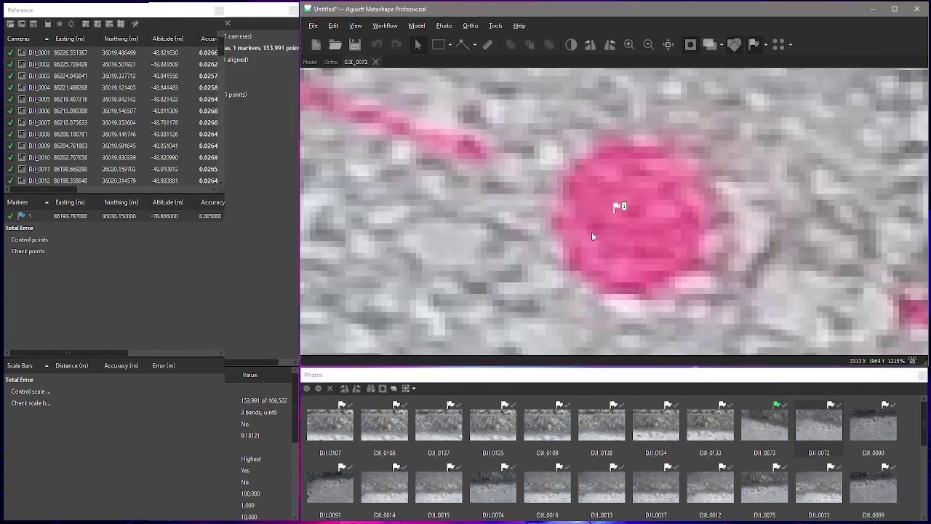
left_click_drag(613, 210, 634, 219)
key("Page_Down")
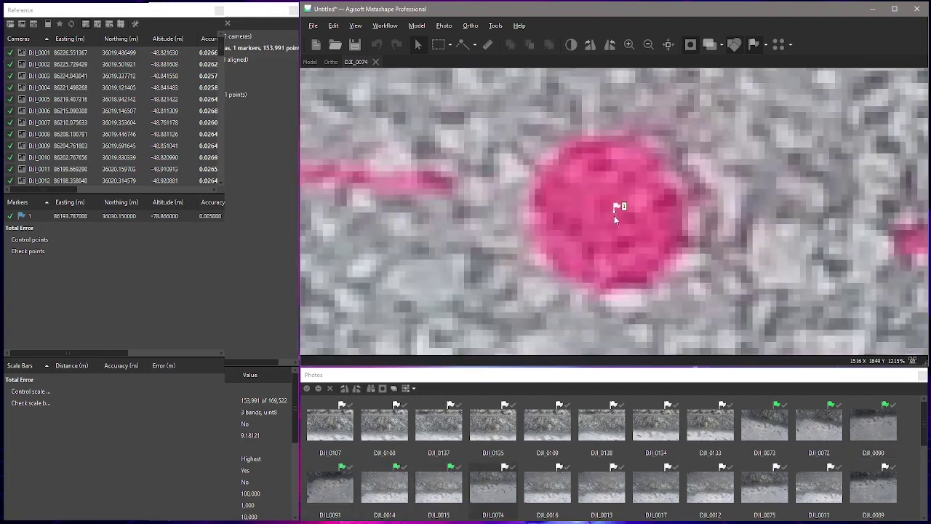
left_click(613, 211)
key("Page_Down")
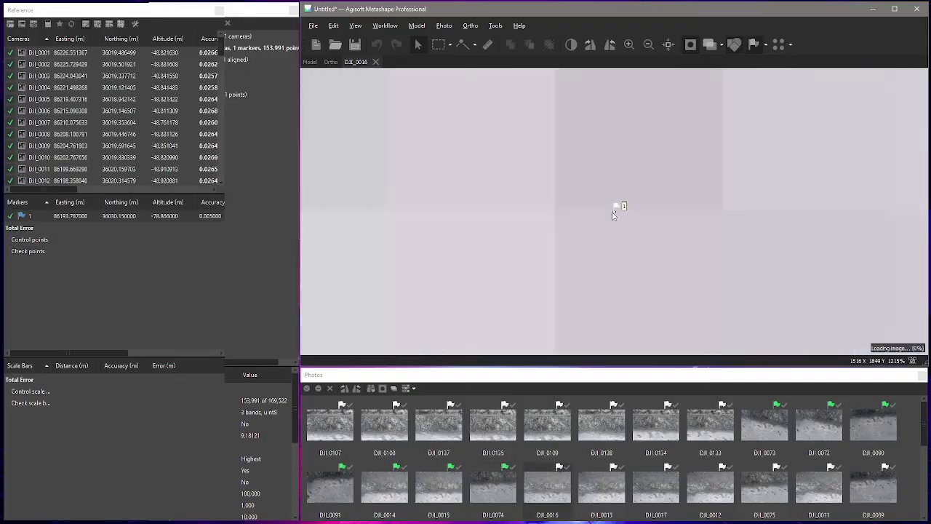
Step: Pin marker 1 on the pink target in DJI_0016, DJI_0017, DJI_0012, DJI_0075 and DJI_0011
scroll(592, 242, "down", 10)
scroll(592, 246, "down", 2)
scroll(591, 247, "up", 12)
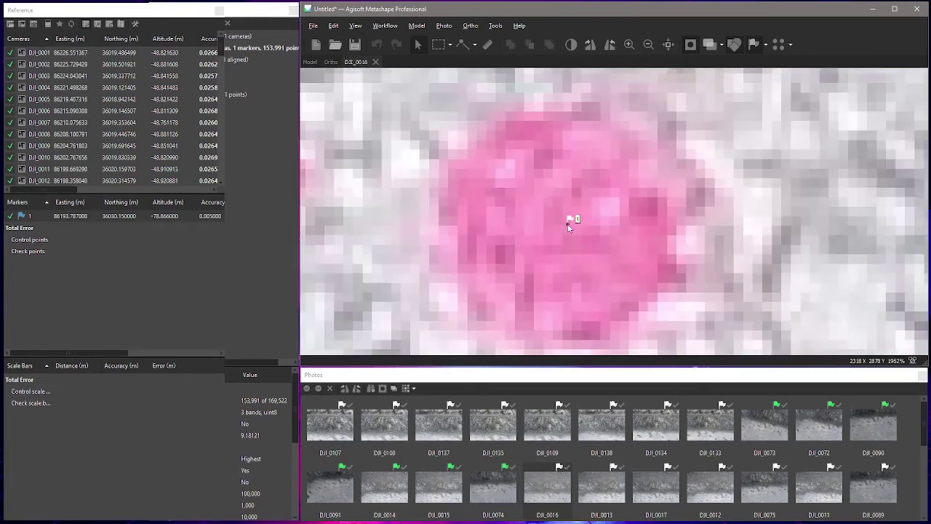
left_click(568, 224)
key("Page_Down")
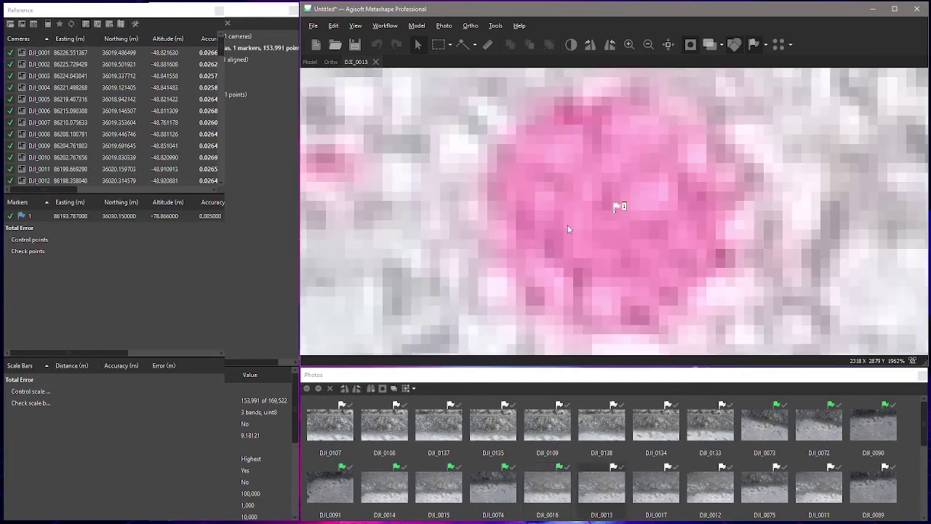
key("Page_Down")
left_click(613, 212)
key("Page_Down")
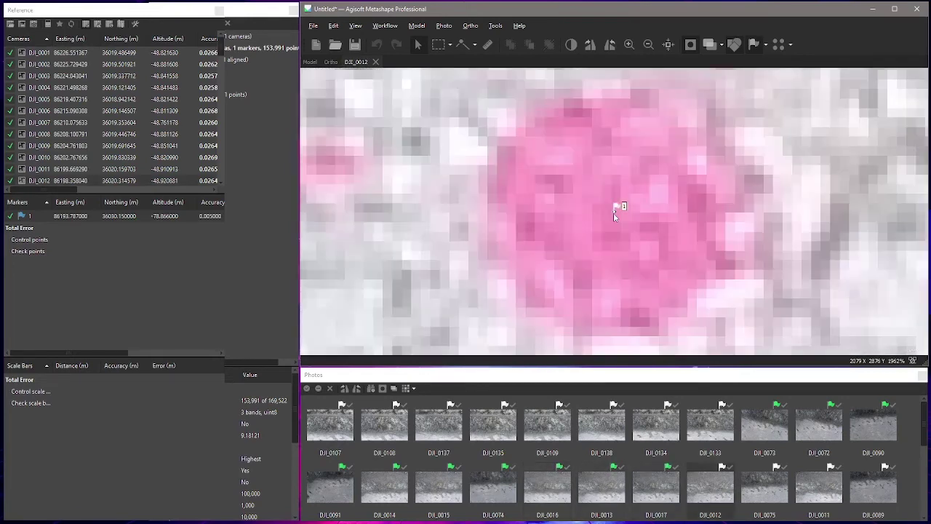
left_click(613, 212)
key("Page_Down")
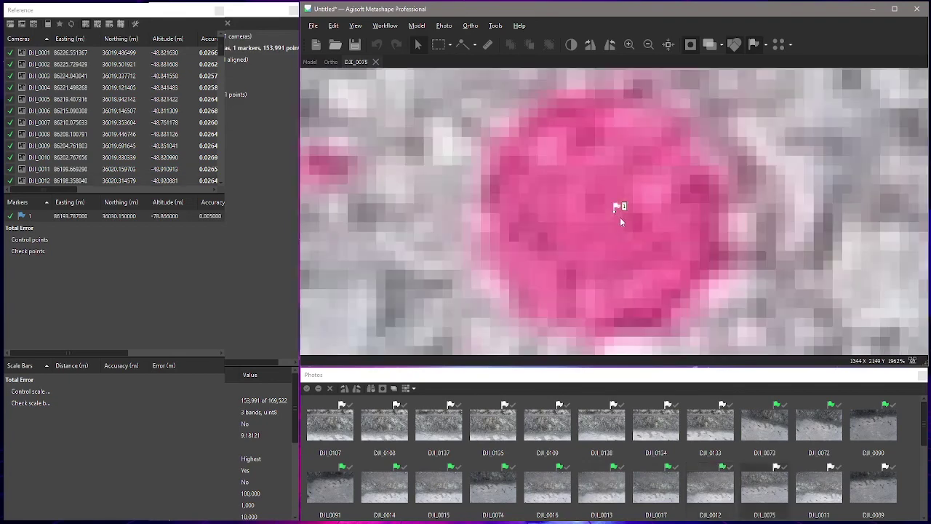
left_click(613, 212)
key("Page_Down")
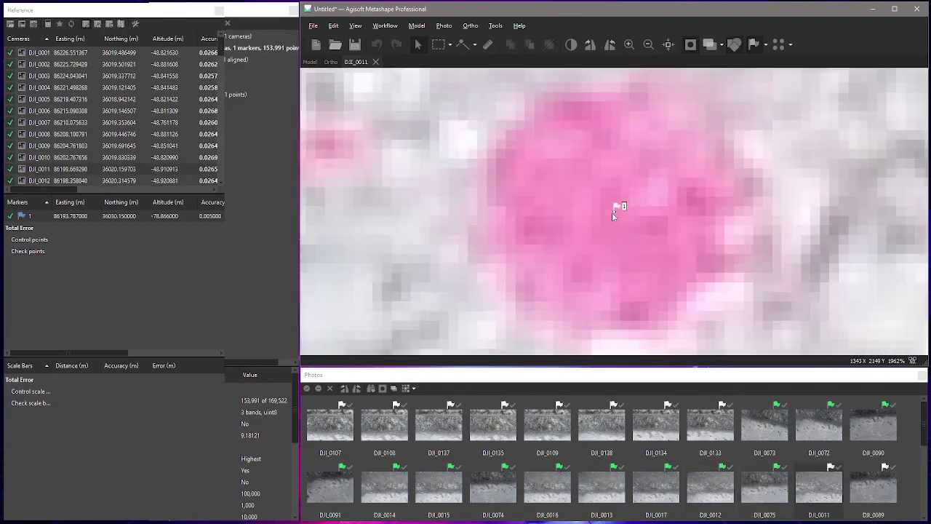
left_click(614, 211)
key("Page_Down")
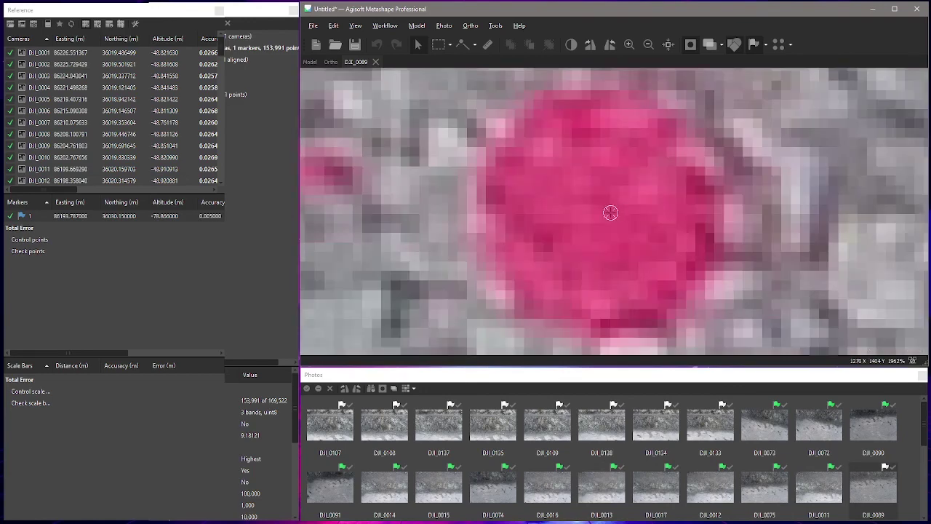
Step: Pin marker 1 on the target in DJI_0089, DJI_0050, DJI_0049, DJI_0051, DJI_0071 and DJI_0010
left_click(615, 211)
key("Page_Down")
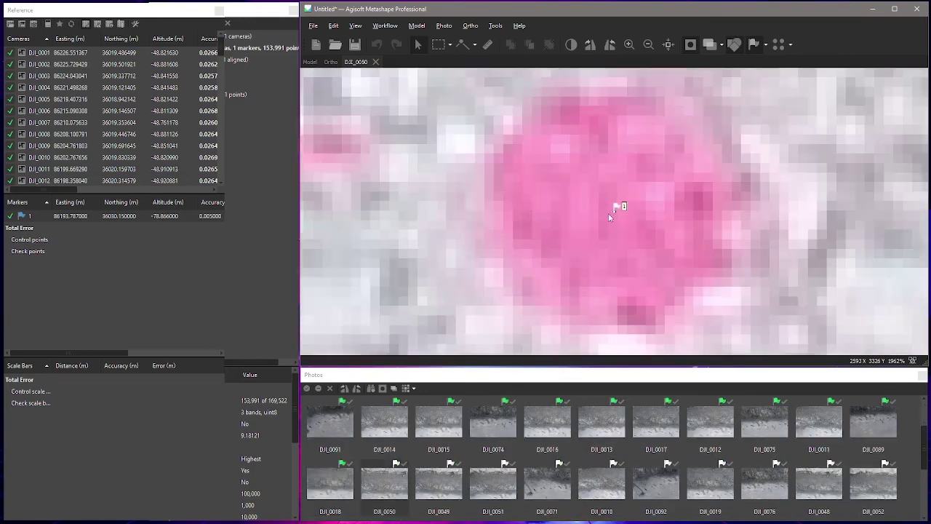
left_click(614, 210)
key("Page_Down")
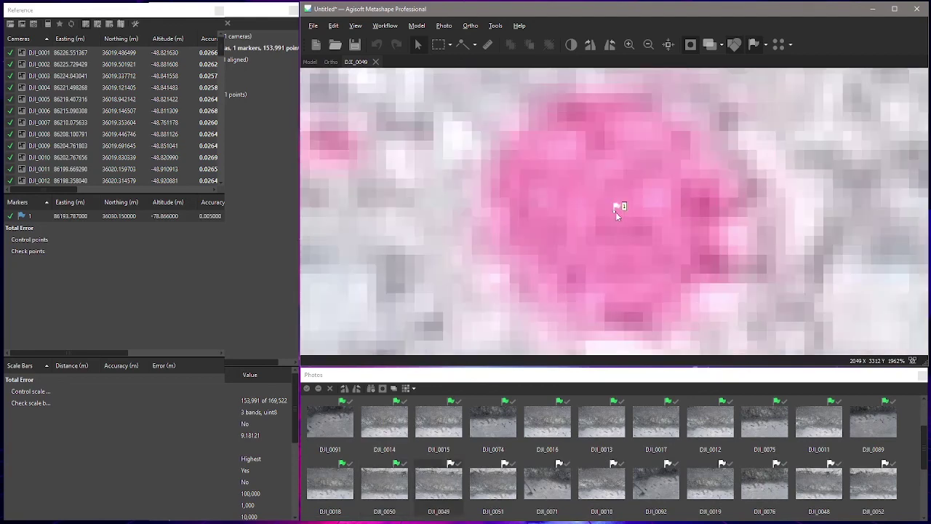
left_click(614, 211)
key("Page_Down")
left_click(614, 211)
key("Page_Down")
left_click(614, 211)
key("Page_Down")
left_click(615, 210)
key("Page_Down")
Step: Pin marker 1 on the target in DJI_0092, DJI_0019, DJI_0076, DJI_0048 and DJI_0052
left_click(615, 211)
key("Page_Down")
left_click(615, 211)
key("Page_Down")
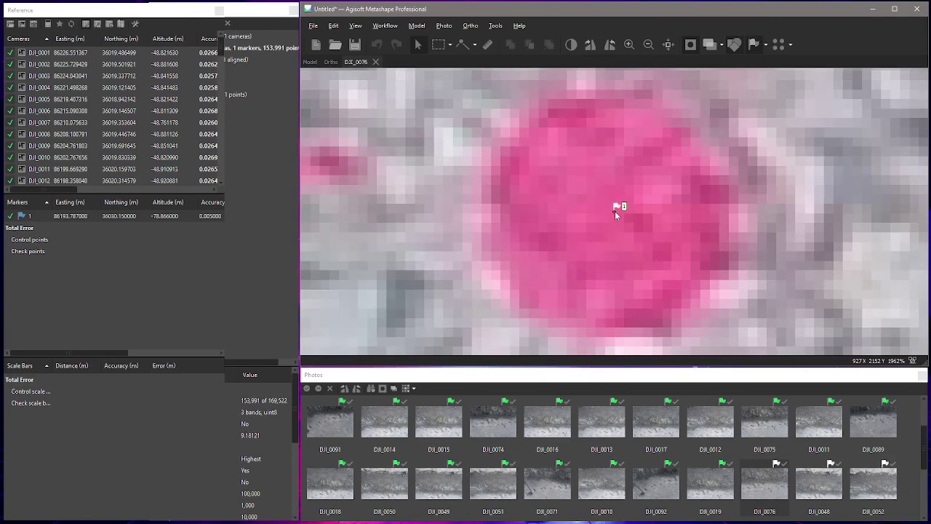
left_click(615, 211)
key("Page_Down")
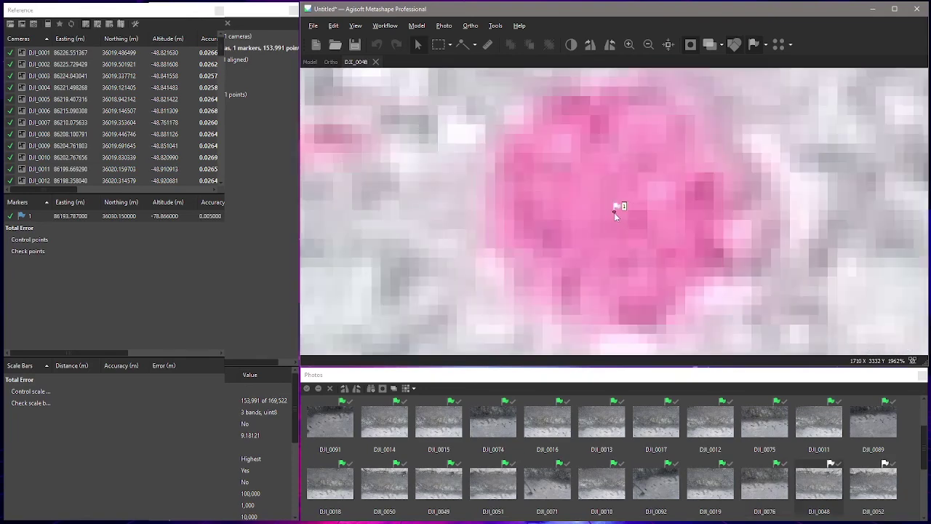
left_click(615, 211)
key("Page_Down")
left_click(615, 211)
key("Page_Down")
Step: Place marker 1 on the pink target in thirteen more photos, DJI_0009 through DJI_0022
scroll(562, 421, "down", 1)
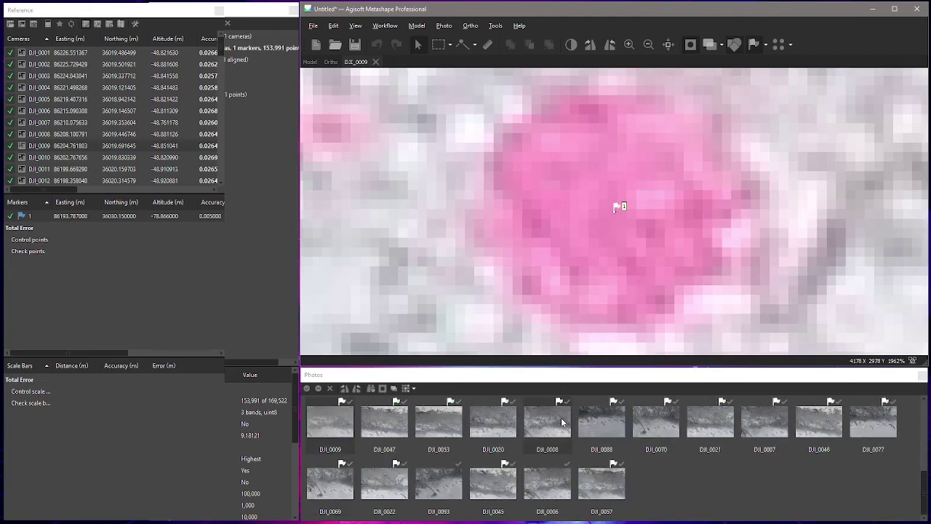
scroll(561, 422, "up", 1)
left_click(613, 211)
key("Page_Down")
left_click(616, 210)
key("Page_Down")
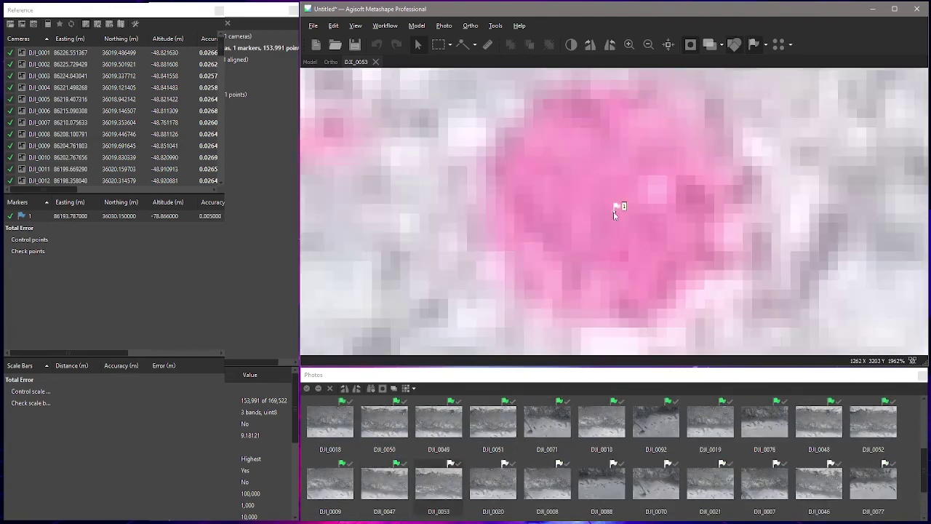
scroll(637, 452, "down", 1)
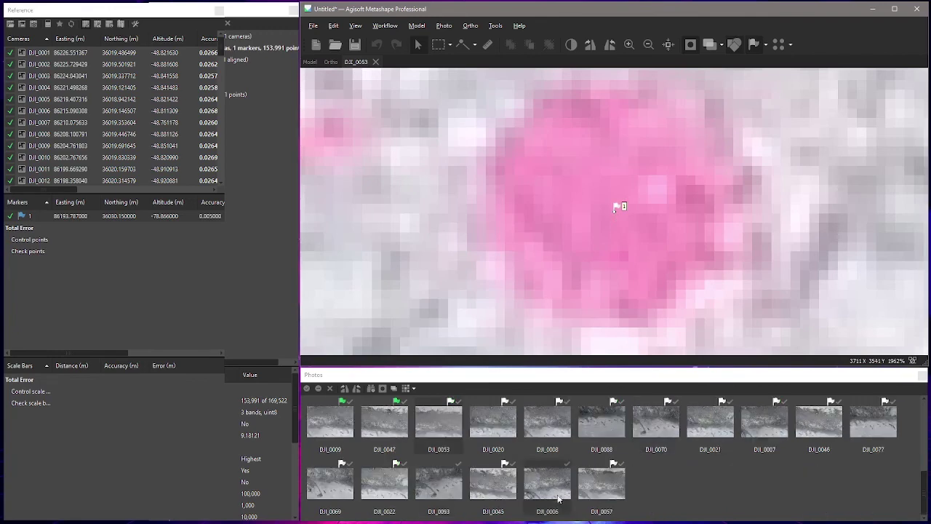
left_click(613, 211)
key("Page_Down")
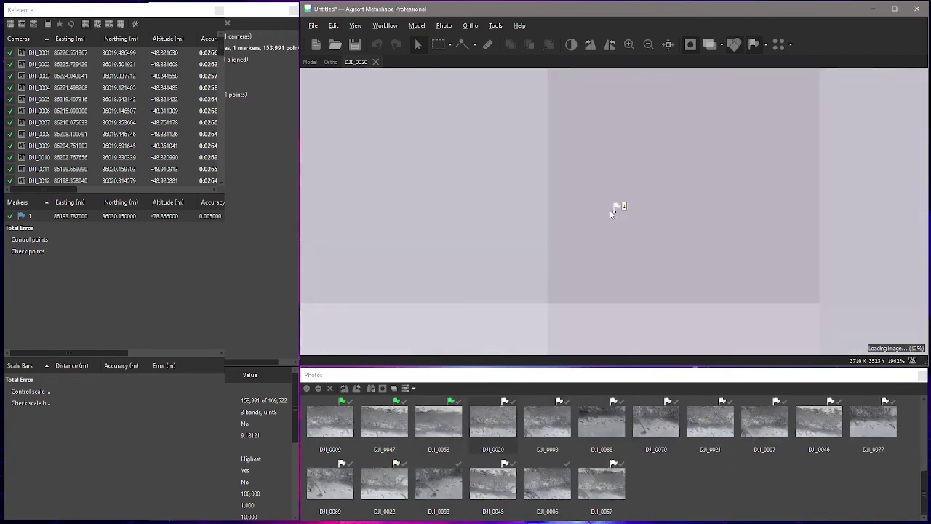
left_click(613, 211)
key("Page_Down")
left_click(613, 211)
key("Page_Down")
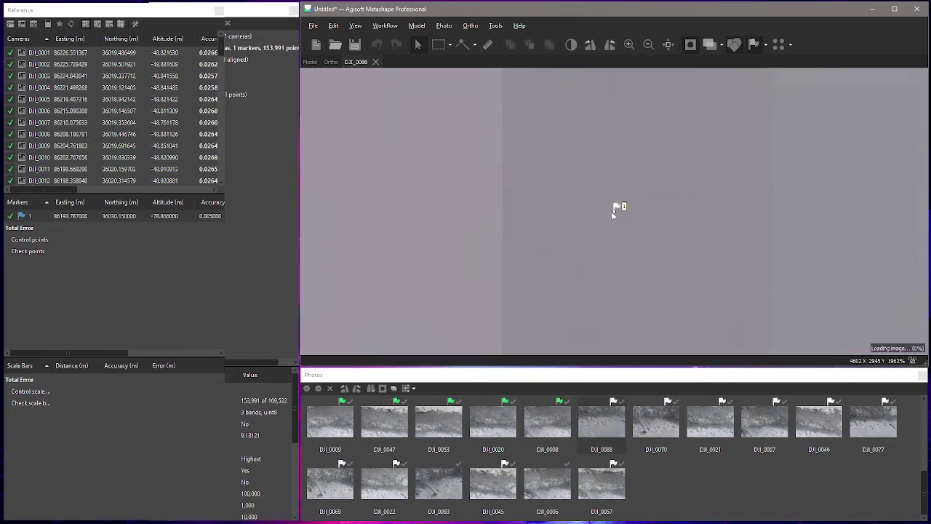
left_click(610, 214)
key("Page_Down")
left_click(613, 211)
key("Page_Down")
left_click(616, 210)
key("Page_Down")
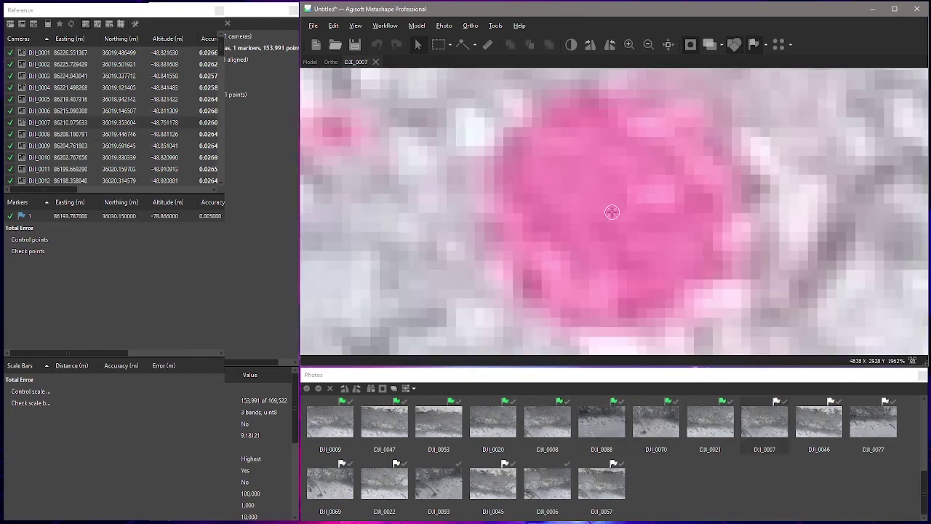
left_click(616, 210)
key("Page_Down")
left_click(615, 212)
key("Page_Down")
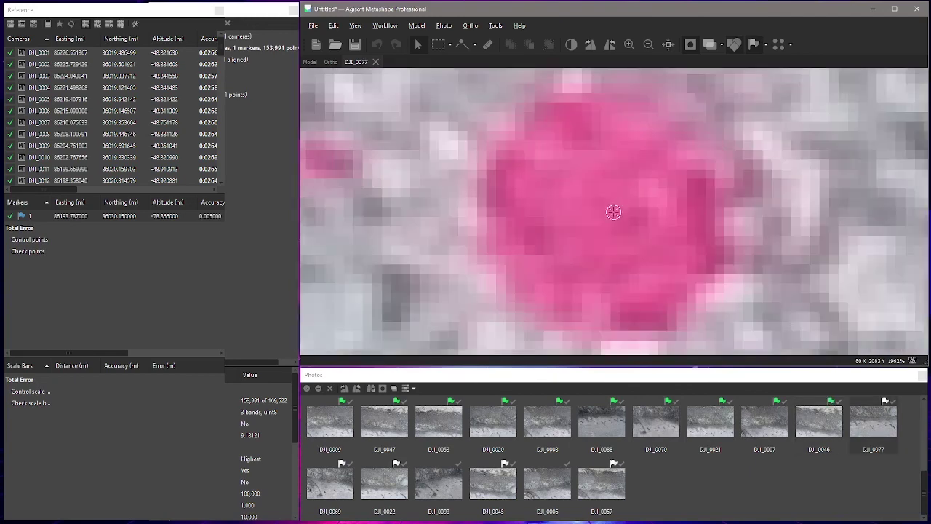
left_click(611, 214)
key("Page_Down")
left_click(612, 211)
key("Page_Down")
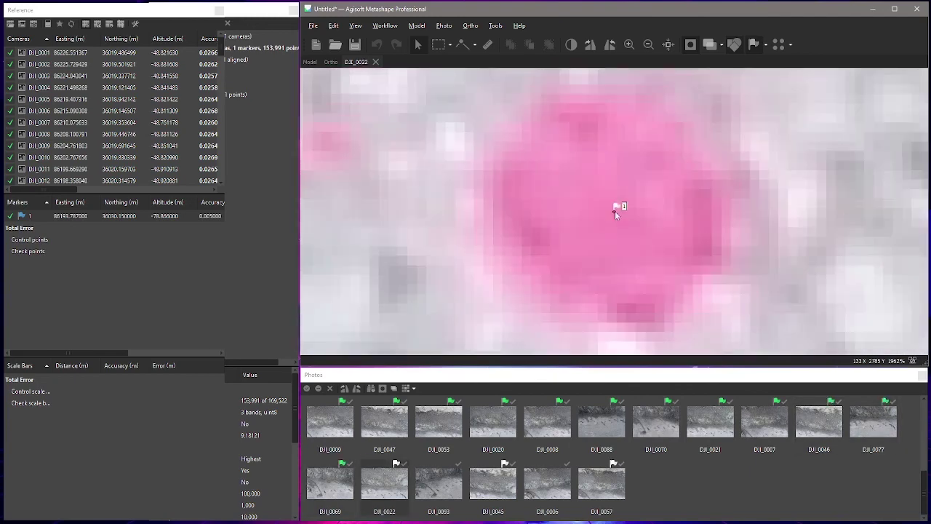
left_click(613, 211)
key("Page_Down")
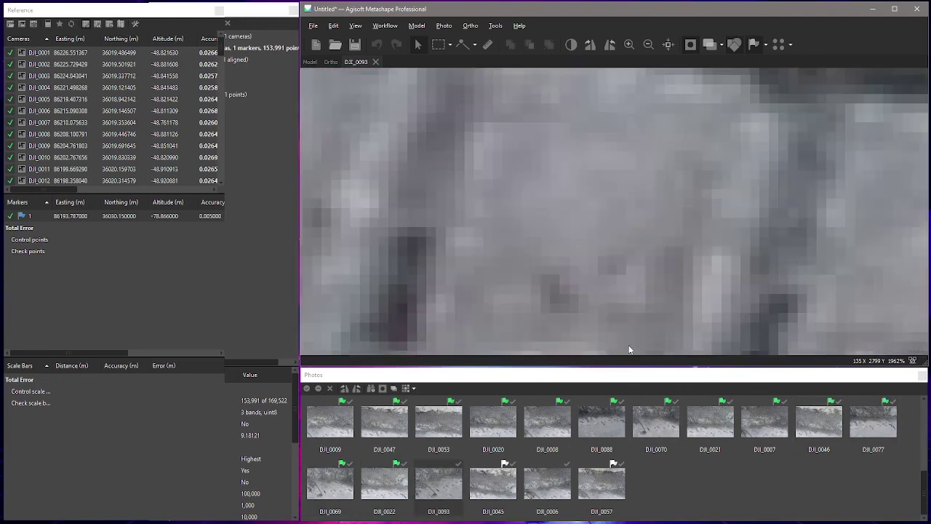
scroll(584, 247, "down", 10)
scroll(583, 247, "down", 10)
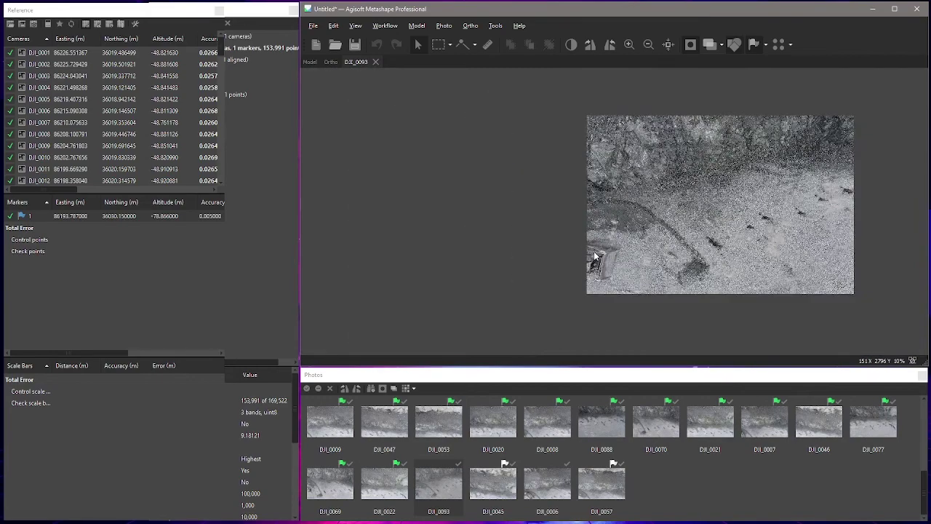
Step: Open photo DJI_0057 and zoom around it to look for the target
double_click(547, 484)
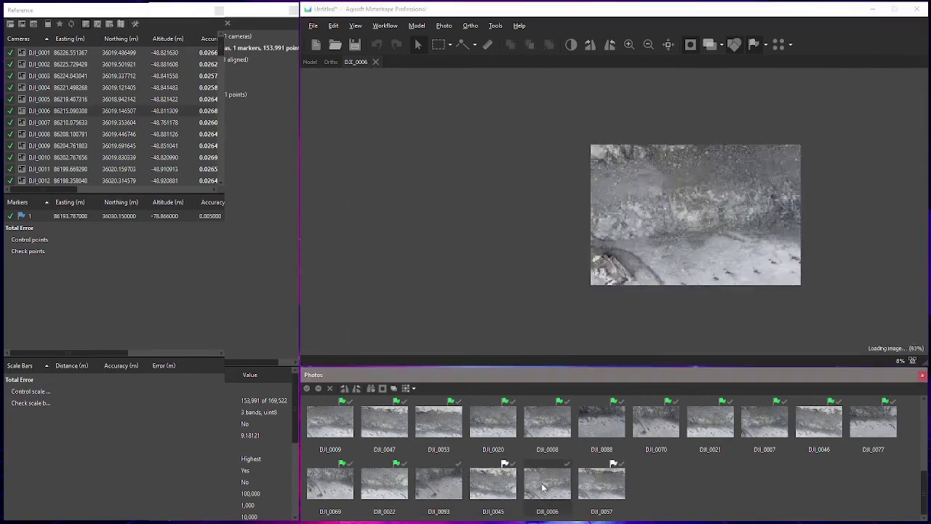
double_click(605, 487)
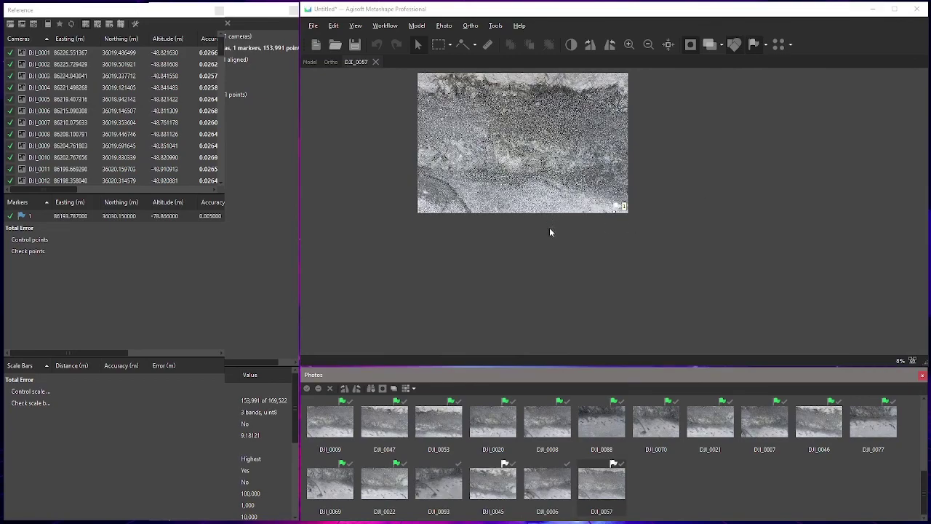
scroll(554, 240, "up", 2)
scroll(640, 233, "down", 2)
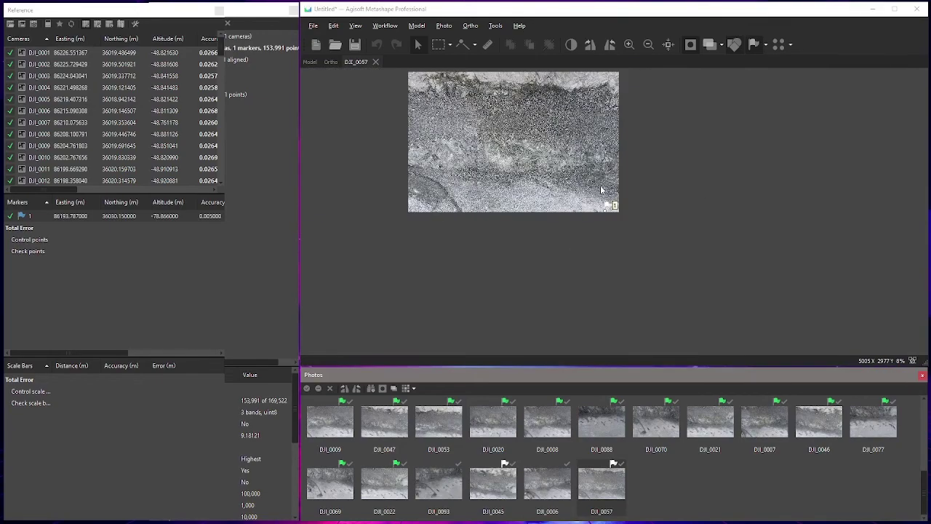
scroll(603, 218, "up", 4)
scroll(547, 206, "down", 3)
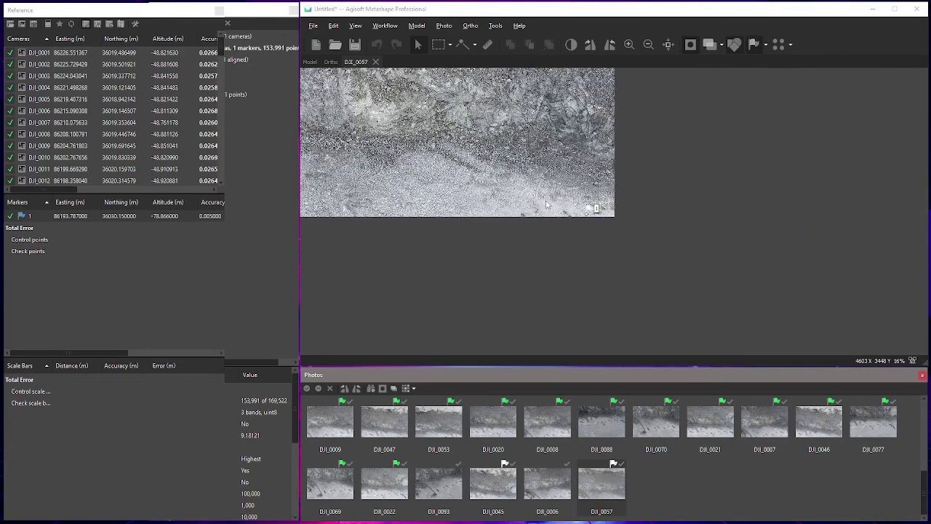
scroll(546, 204, "down", 1)
scroll(546, 159, "up", 3)
scroll(723, 297, "up", 1)
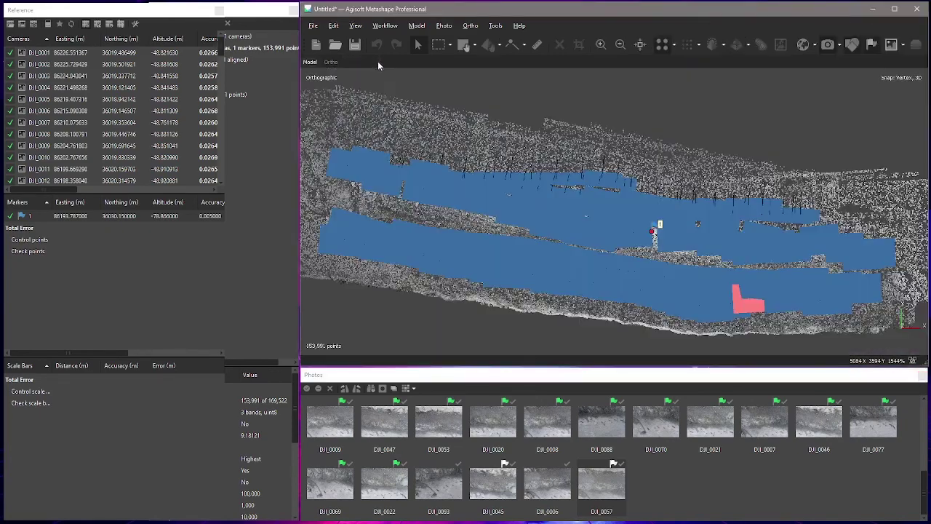
Step: Hide camera positions and show errors, giving marker 1 altitude error 0.171482 m
left_click(831, 45)
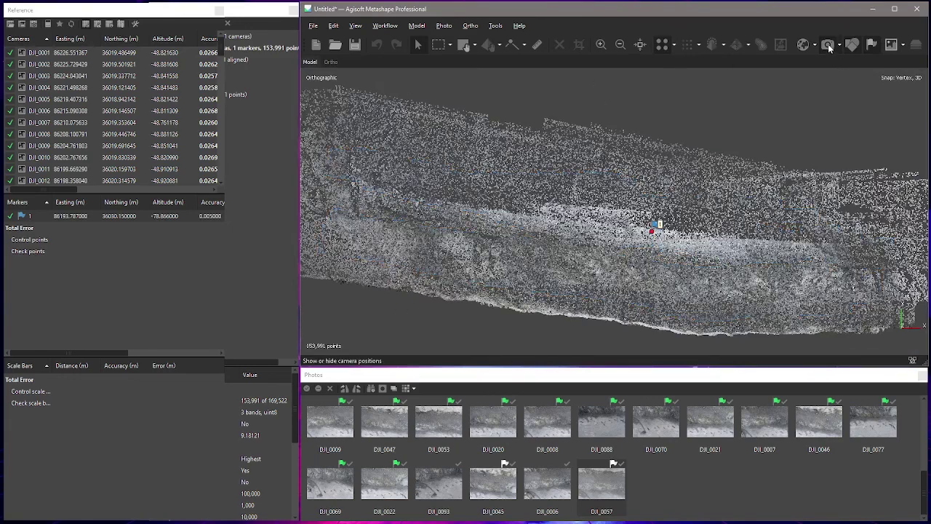
left_click_drag(626, 218, 603, 254)
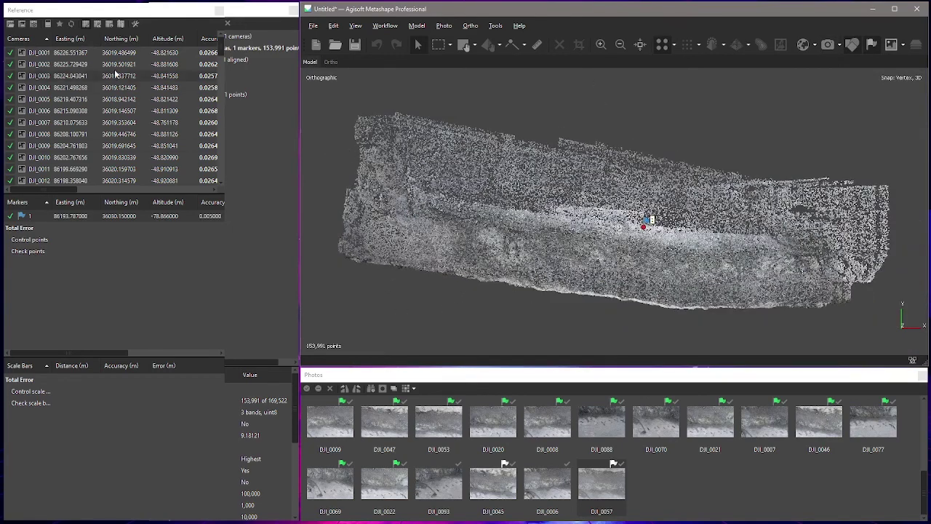
left_click(98, 26)
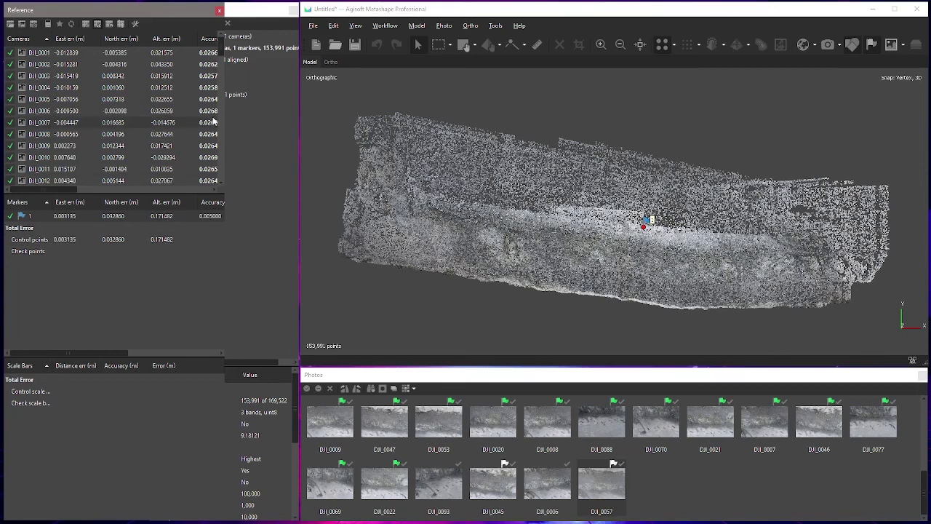
scroll(213, 121, "down", 20)
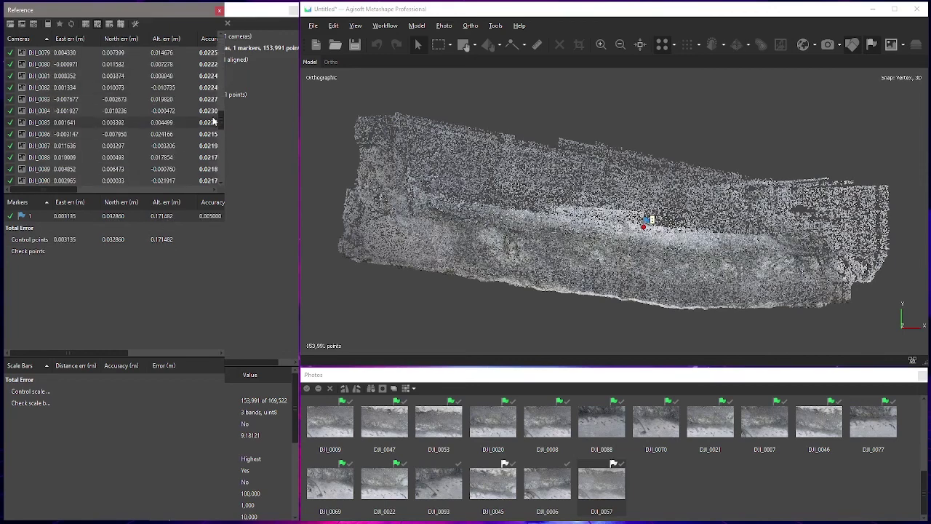
scroll(213, 122, "down", 17)
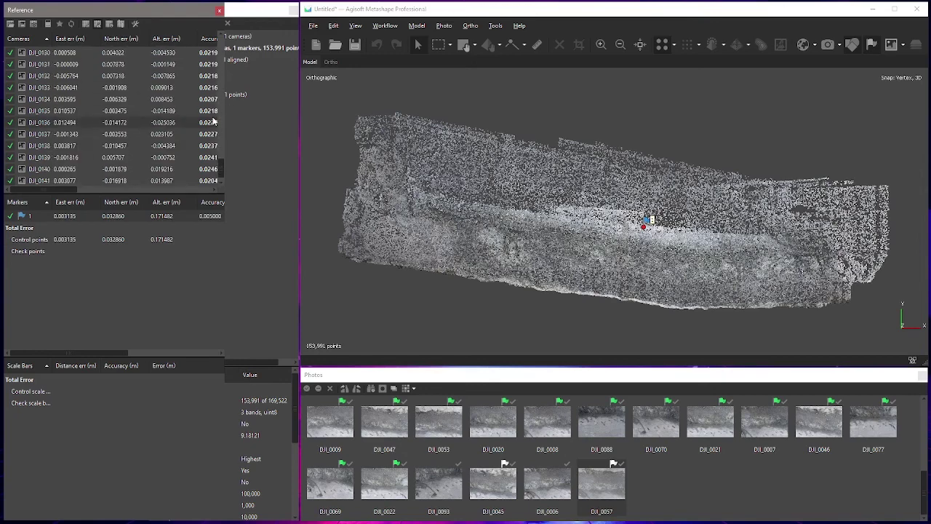
scroll(213, 121, "down", 1)
scroll(211, 121, "up", 20)
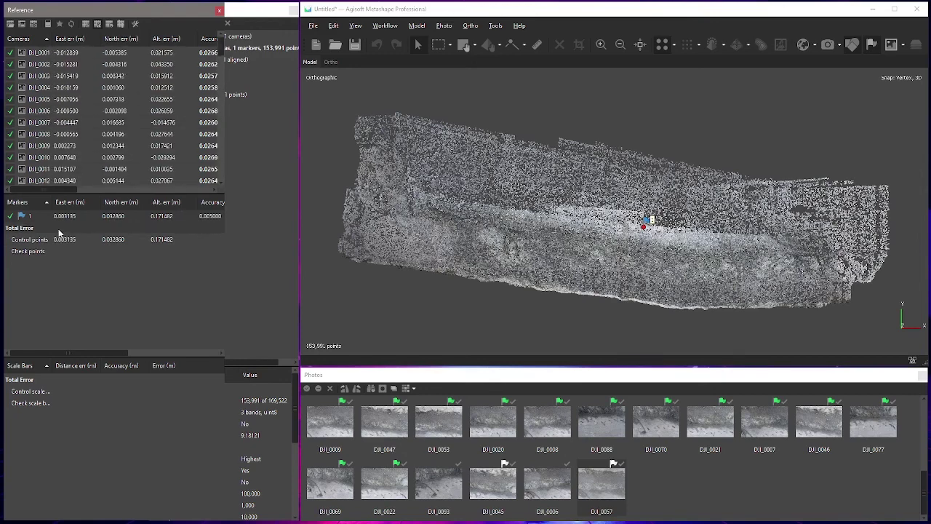
Step: Optimize cameras with Fit b1 ticked, reducing marker 1 altitude error to 0.084618 m
left_click(60, 25)
left_click(621, 101)
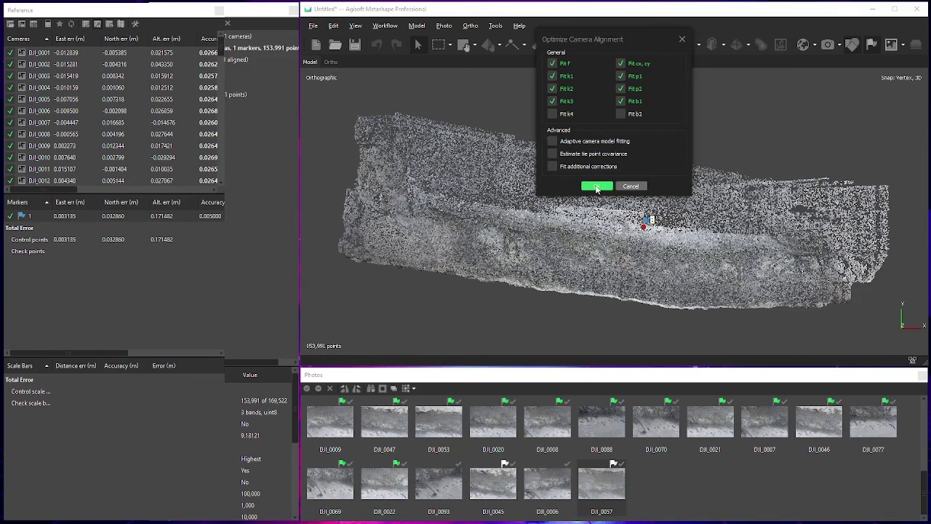
left_click(596, 187)
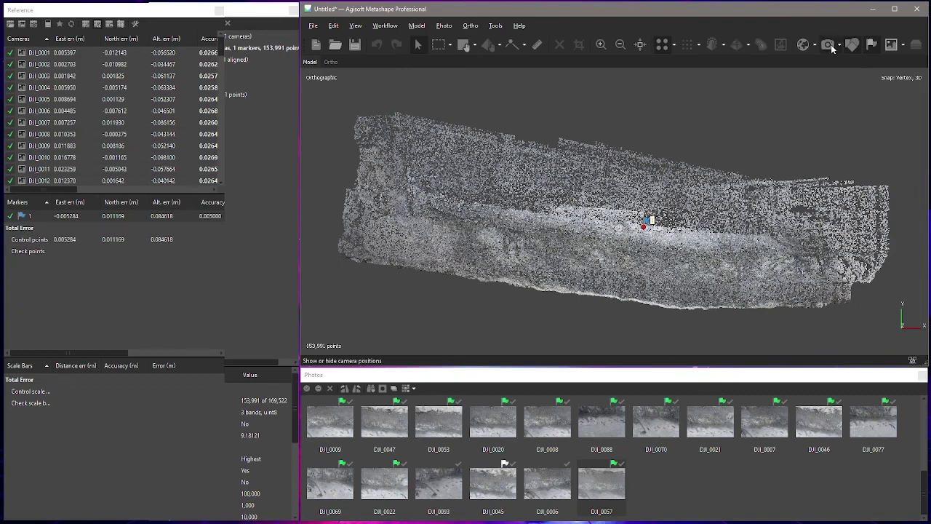
left_click(829, 47)
left_click(420, 45)
left_click_drag(596, 218, 653, 215)
left_click_drag(595, 197, 574, 252)
scroll(615, 252, "up", 5)
scroll(615, 251, "up", 2)
right_click_drag(593, 254, 662, 257)
scroll(434, 219, "up", 2)
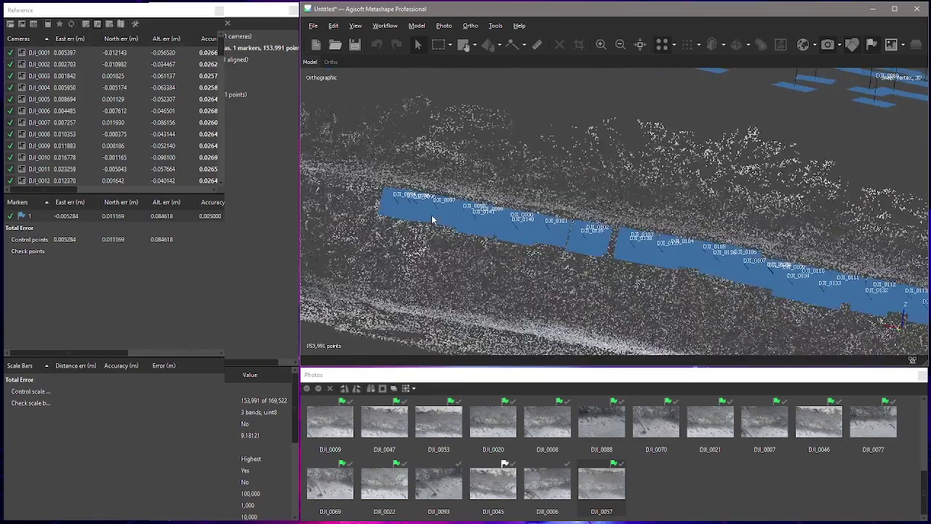
scroll(411, 210, "up", 6)
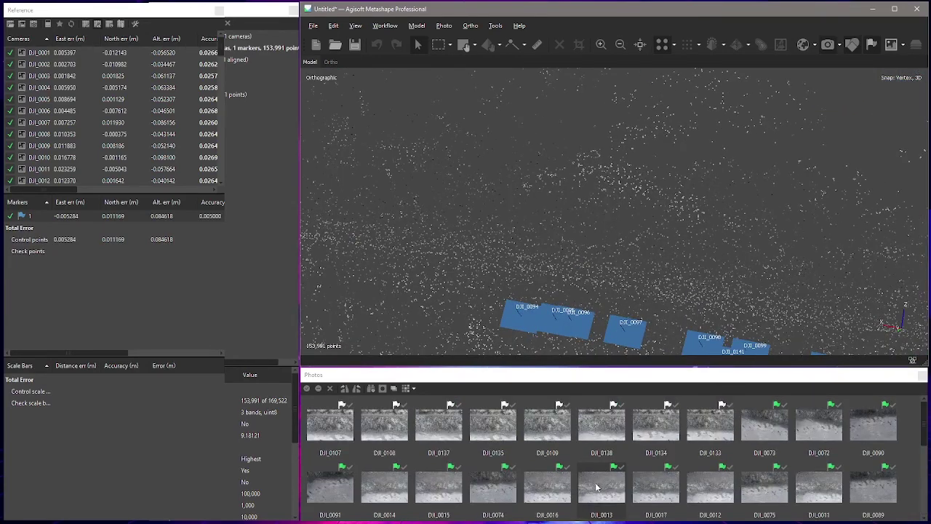
scroll(604, 474, "up", 1)
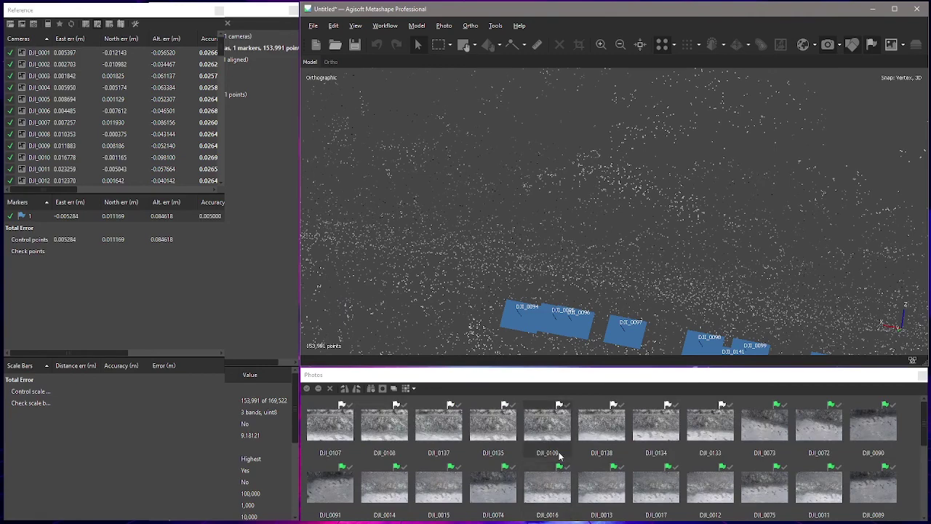
scroll(611, 480, "down", 1)
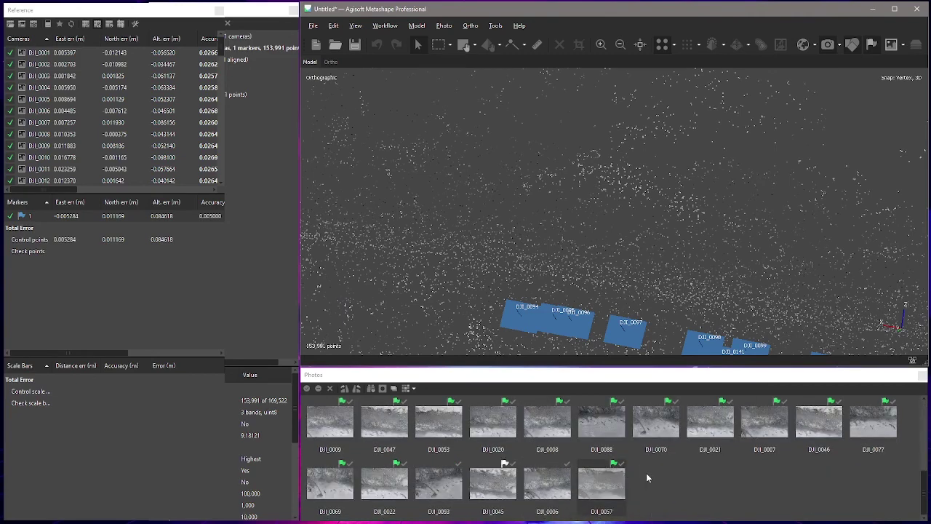
scroll(676, 480, "up", 3)
scroll(606, 260, "up", 3)
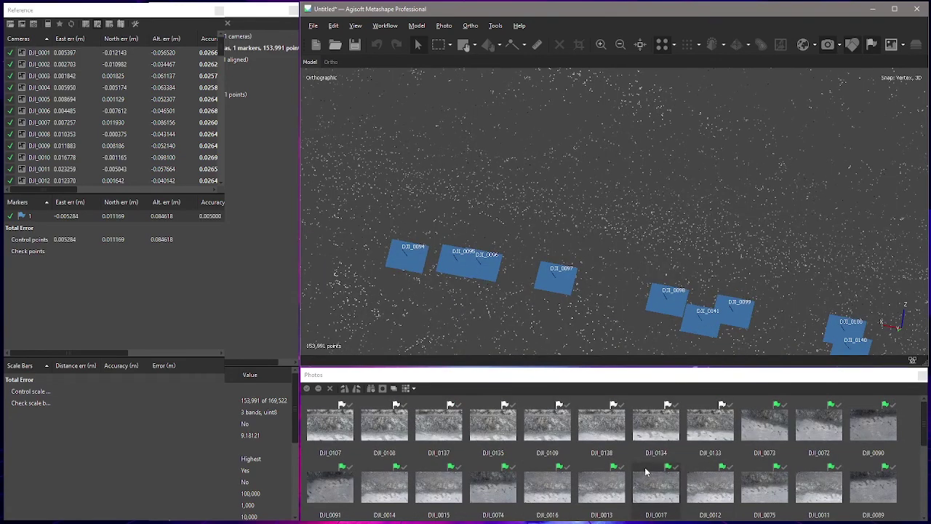
scroll(573, 485, "down", 2)
scroll(640, 482, "up", 2)
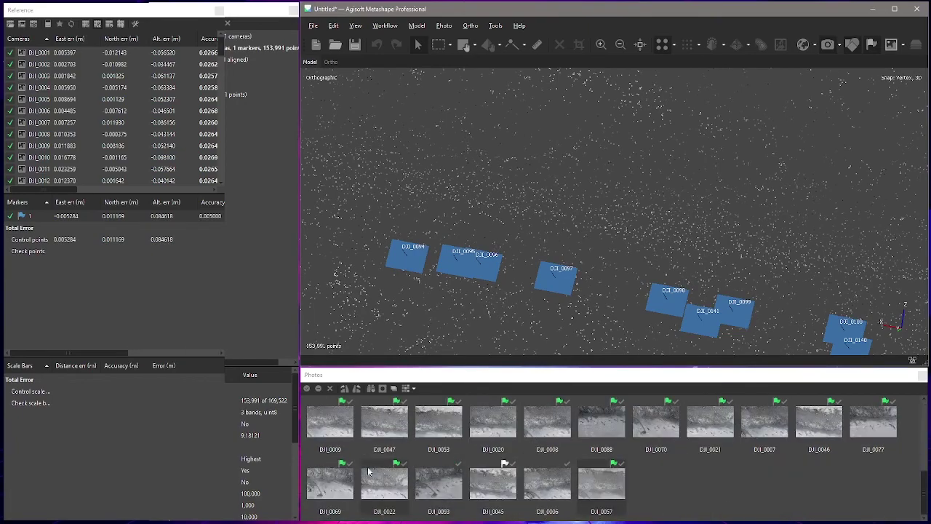
mouse_move(436, 240)
left_mouse_down()
mouse_move(332, 322)
mouse_move(584, 221)
left_mouse_up()
scroll(584, 222, "down", 4)
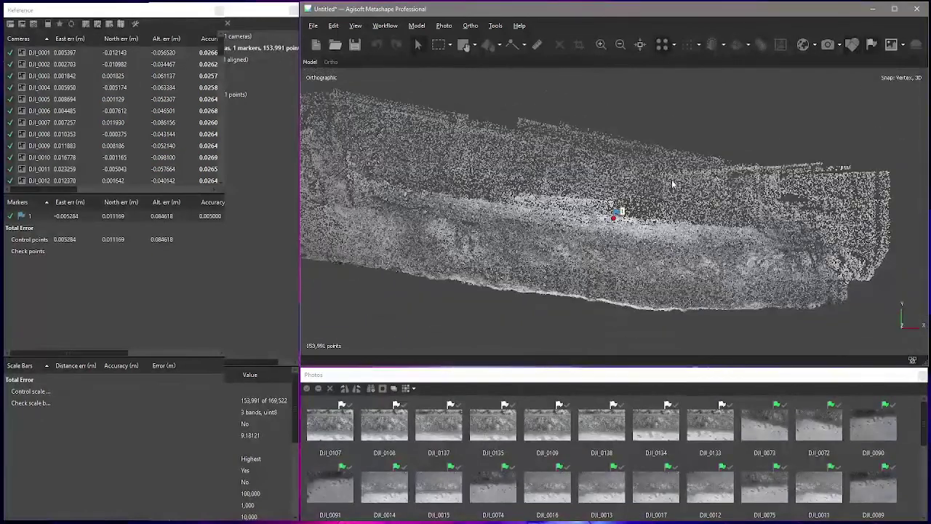
Step: Save the project under File > Save As as wso_921_105v3.psx in New folder (4)
left_click(314, 26)
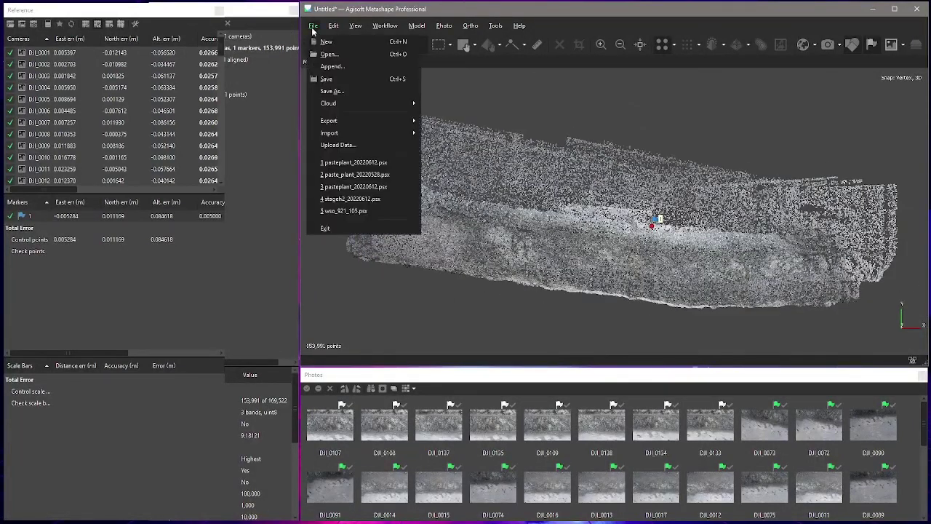
left_click(344, 95)
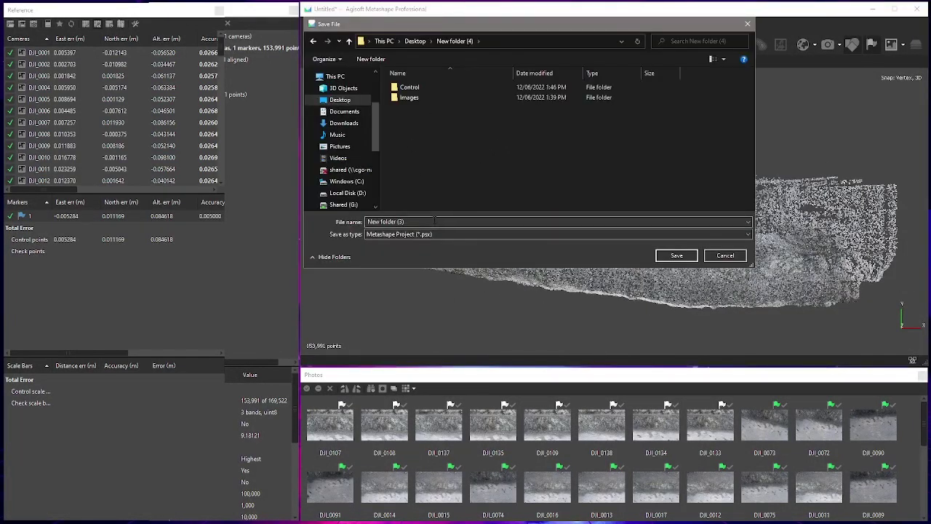
type("wso_921_105v3")
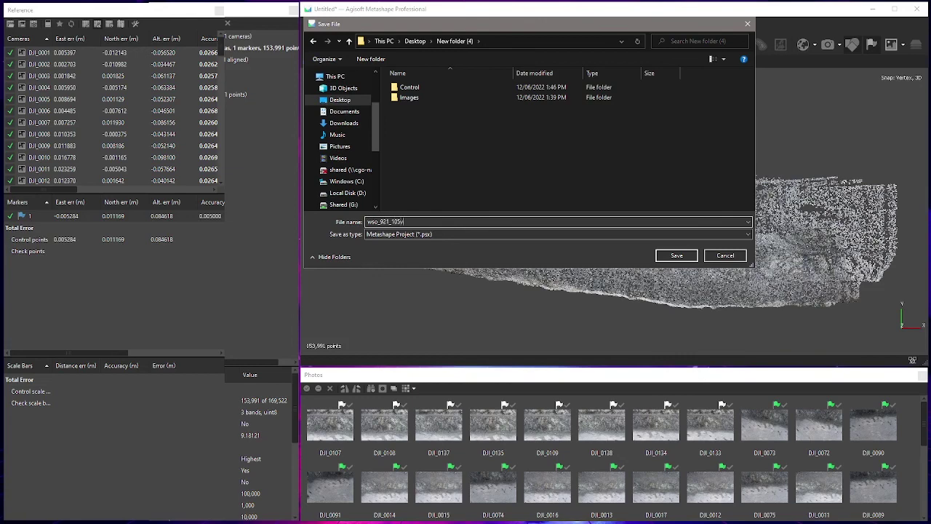
left_click(665, 254)
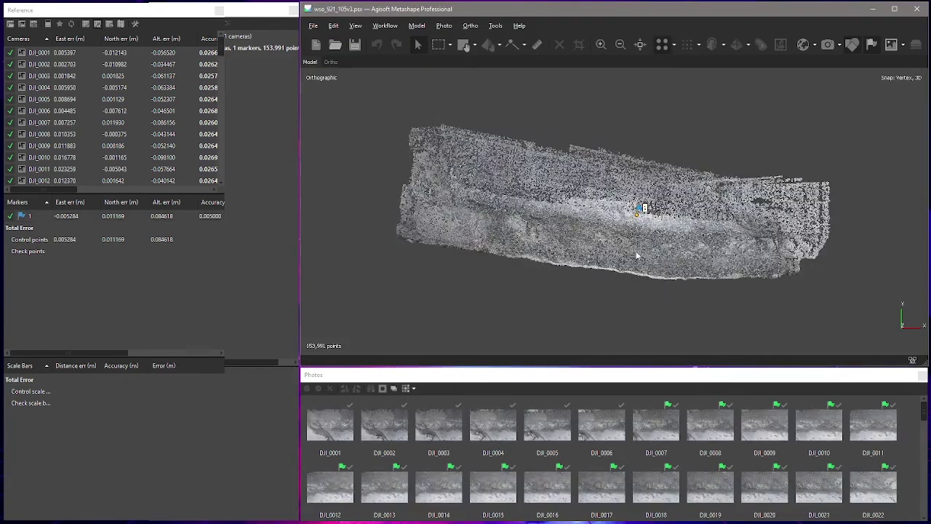
Step: Build the dense cloud at Medium quality with Mild depth filtering
left_click(385, 26)
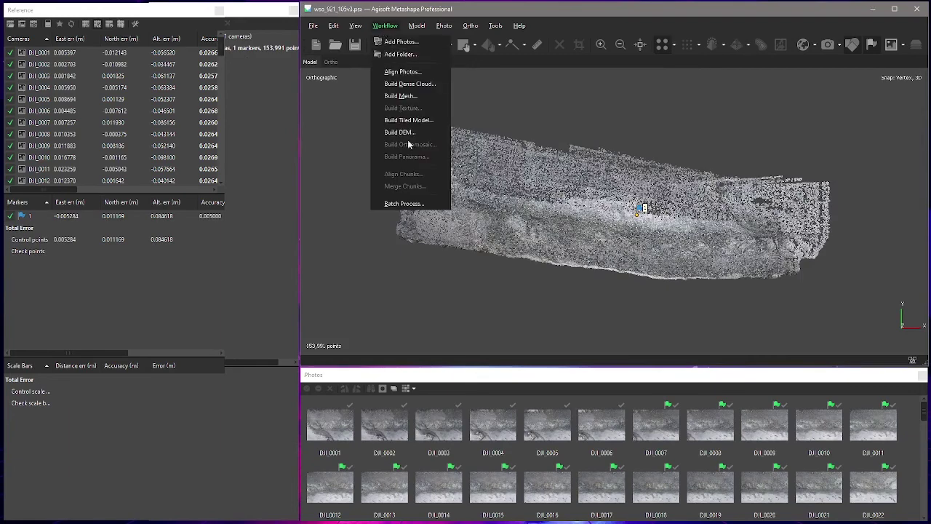
left_click(421, 85)
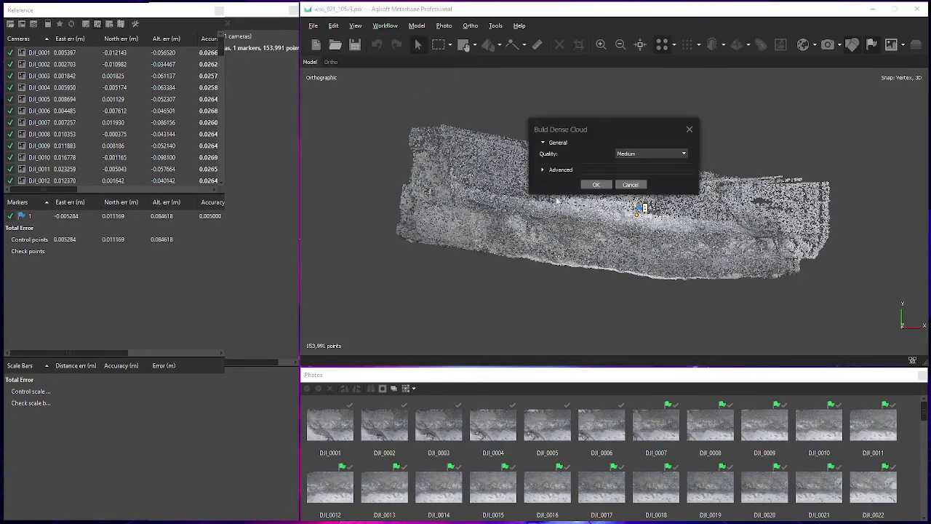
left_click(542, 170)
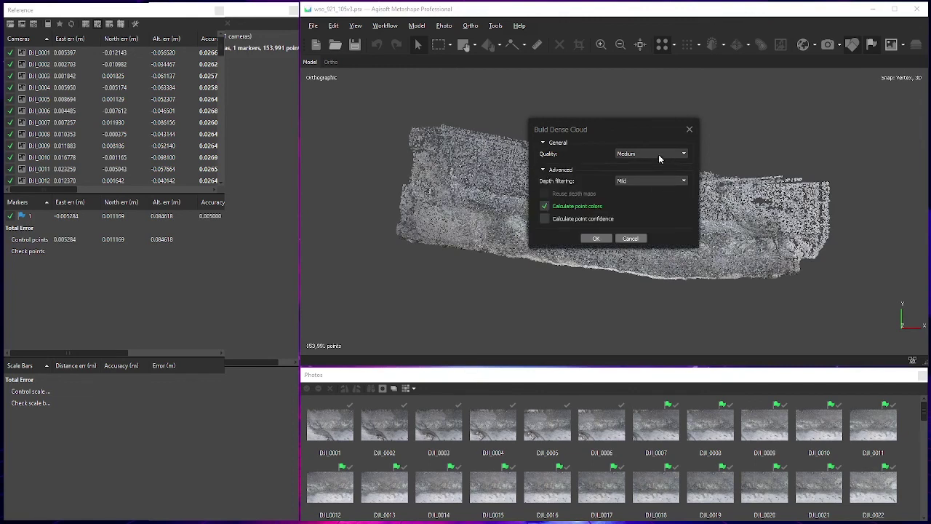
left_click(597, 239)
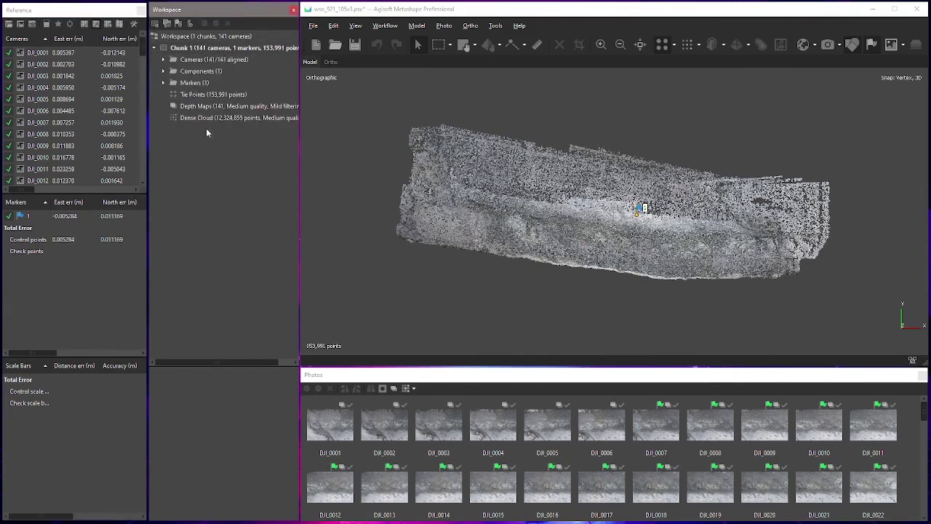
Step: Display the 12,324,855-point dense cloud and delete stray points using circle selection
double_click(207, 122)
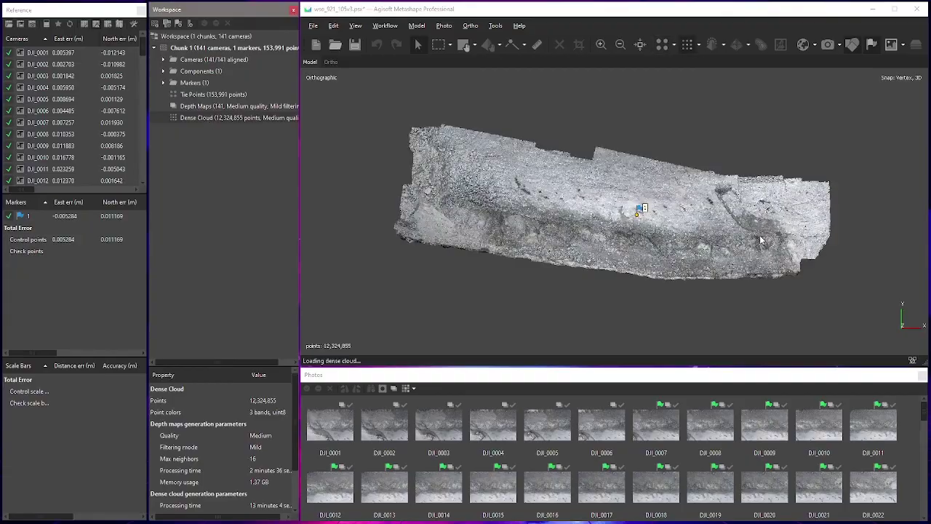
scroll(608, 210, "up", 2)
left_click(418, 44)
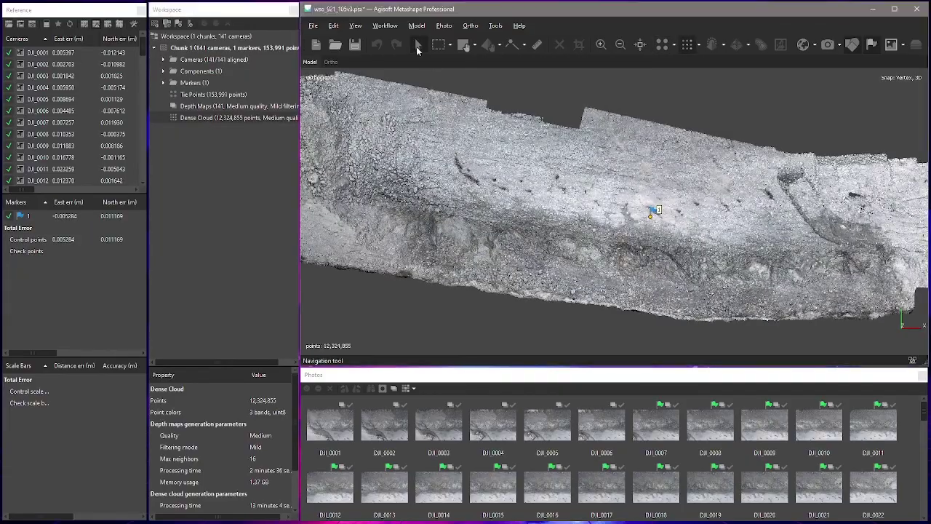
left_click_drag(582, 168, 690, 236)
left_click(449, 47)
left_click(458, 76)
key("Delete")
Step: From a long side view, free-form delete loose points along the top, left end and right end
left_click(417, 44)
left_click_drag(608, 167, 700, 238)
left_click(438, 45)
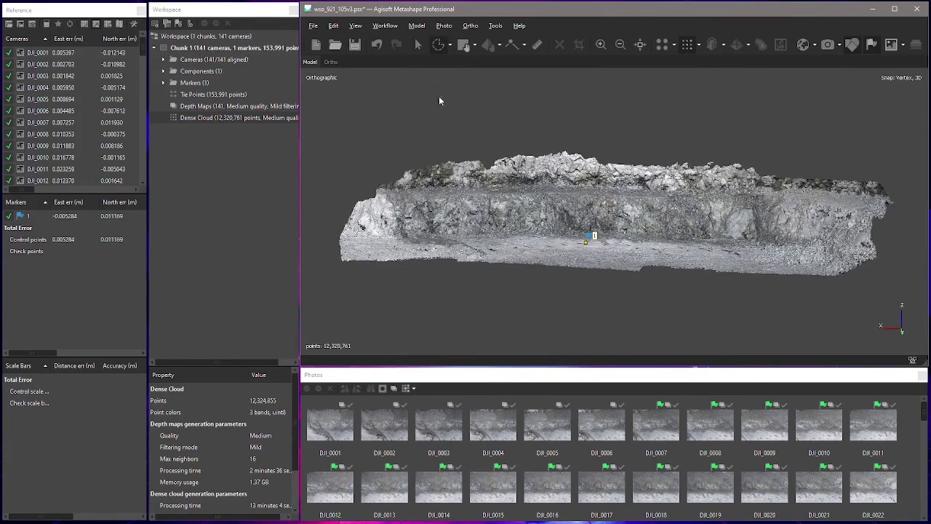
mouse_move(526, 175)
left_mouse_down()
mouse_move(829, 189)
mouse_move(512, 88)
left_mouse_up()
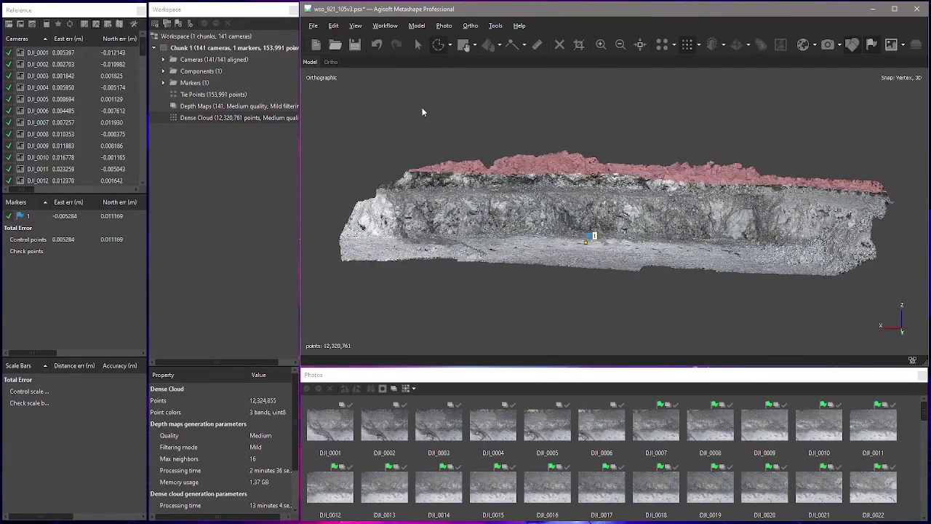
key("Delete")
mouse_move(377, 244)
left_mouse_down()
mouse_move(314, 293)
mouse_move(353, 288)
left_mouse_up()
key("Delete")
mouse_move(862, 176)
left_mouse_down()
mouse_move(870, 305)
mouse_move(862, 178)
left_mouse_up()
key("Delete")
Step: Tilt the cloud and delete the top-edge strip and ragged left-edge points, leaving 9,070,060 points
middle_click_drag(472, 116, 373, 135)
mouse_move(390, 142)
left_mouse_down()
mouse_move(585, 170)
mouse_move(852, 187)
mouse_move(862, 139)
mouse_move(566, 87)
mouse_move(348, 98)
left_mouse_up()
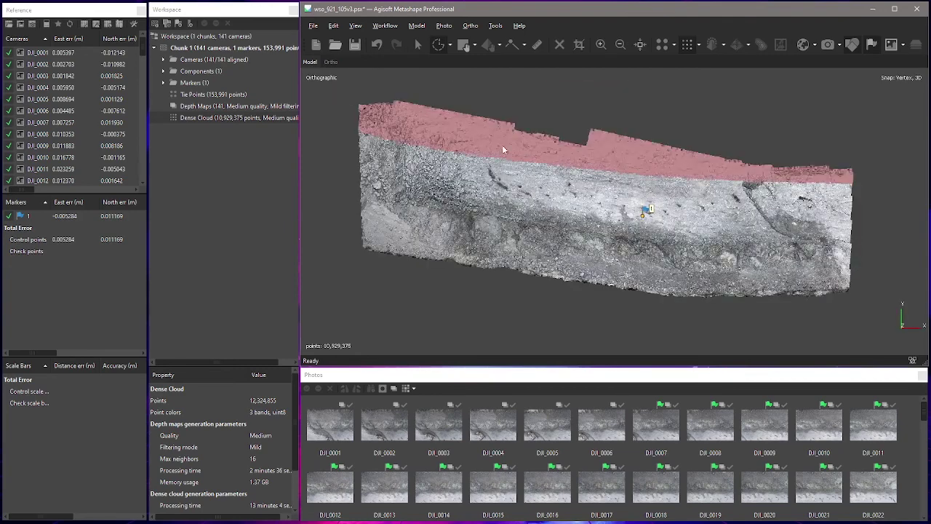
key("Delete")
mouse_move(369, 198)
left_mouse_down()
mouse_move(355, 271)
mouse_move(324, 110)
left_mouse_up()
key("Delete")
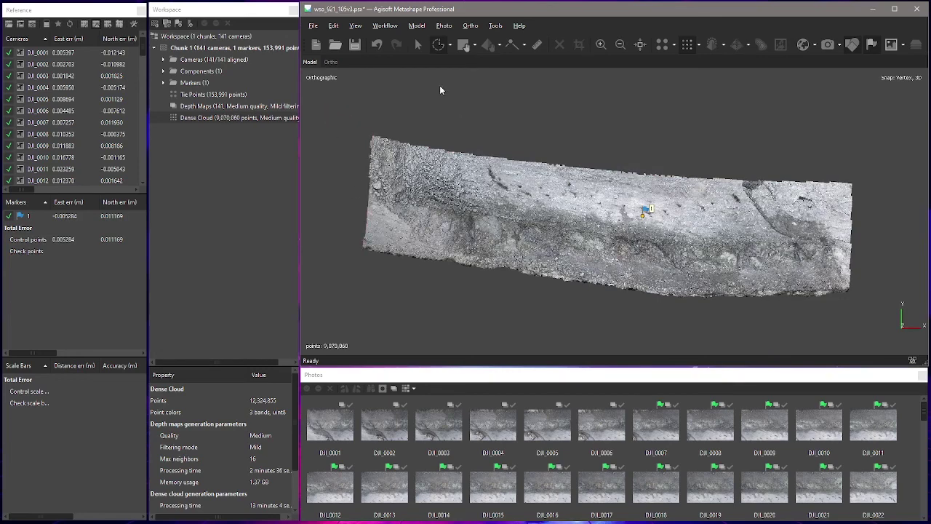
Step: Build a Medium-quality mesh from depth maps with High face count and vertex colours
left_click(385, 26)
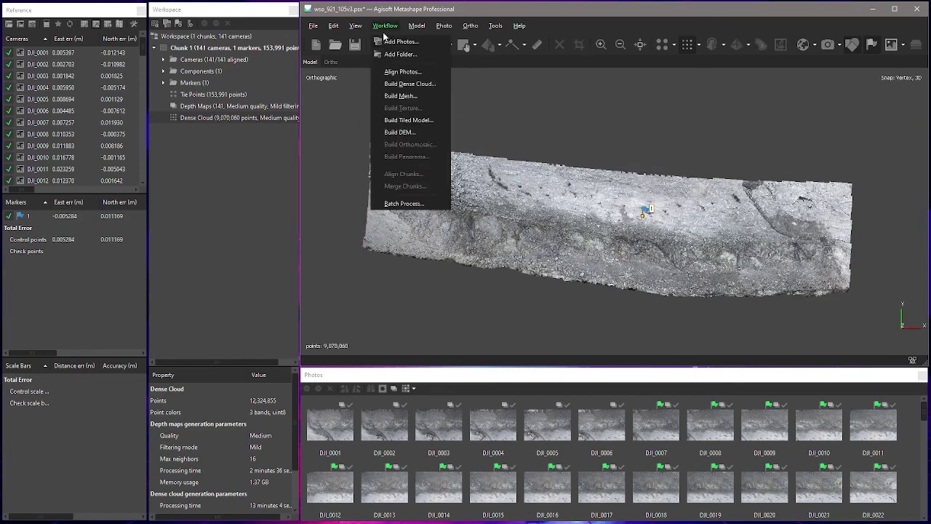
left_click(429, 95)
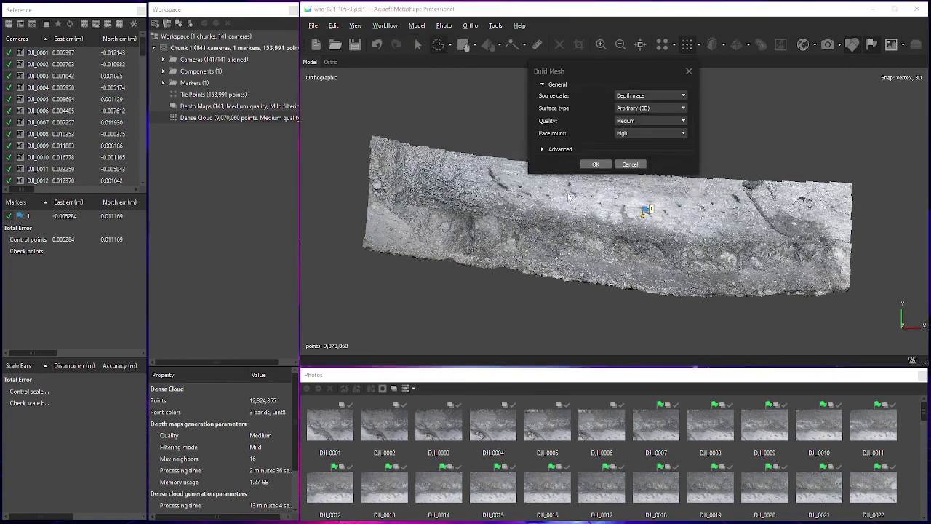
left_click(542, 151)
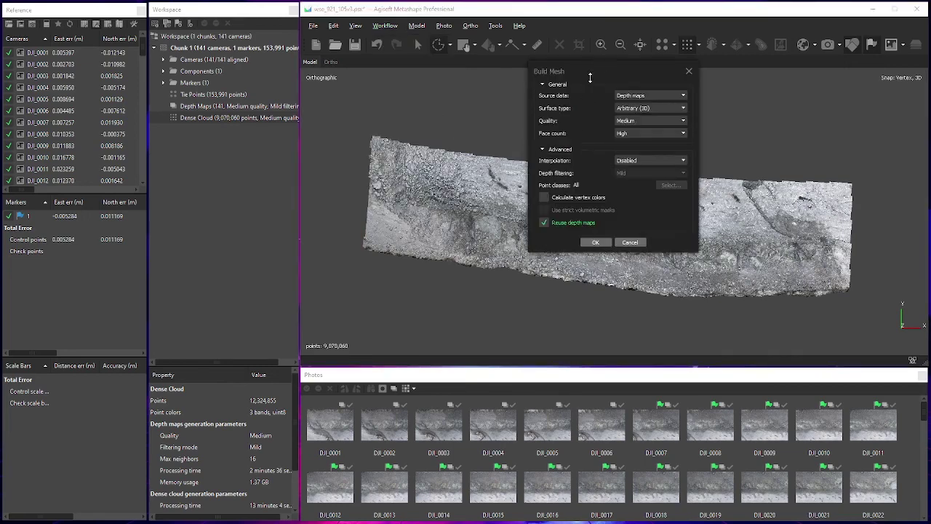
left_click_drag(598, 71, 564, 108)
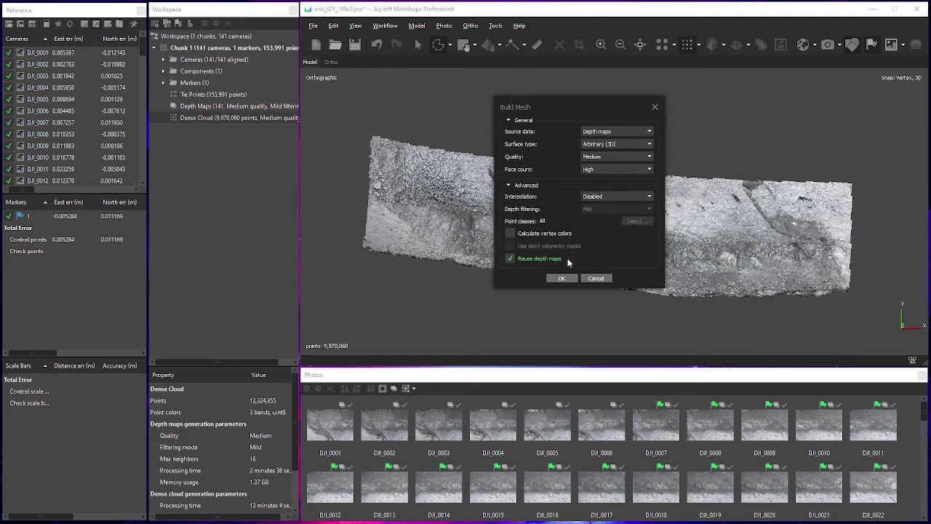
left_click(512, 235)
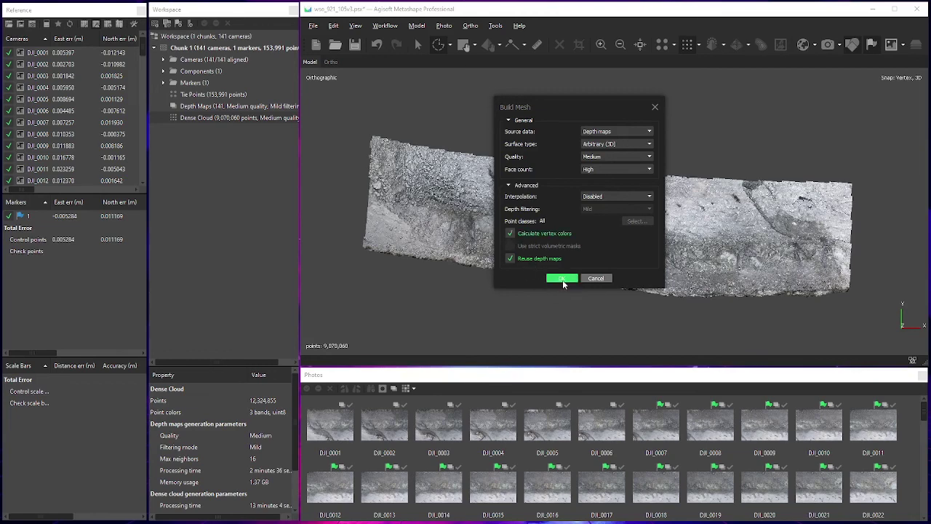
left_click(562, 279)
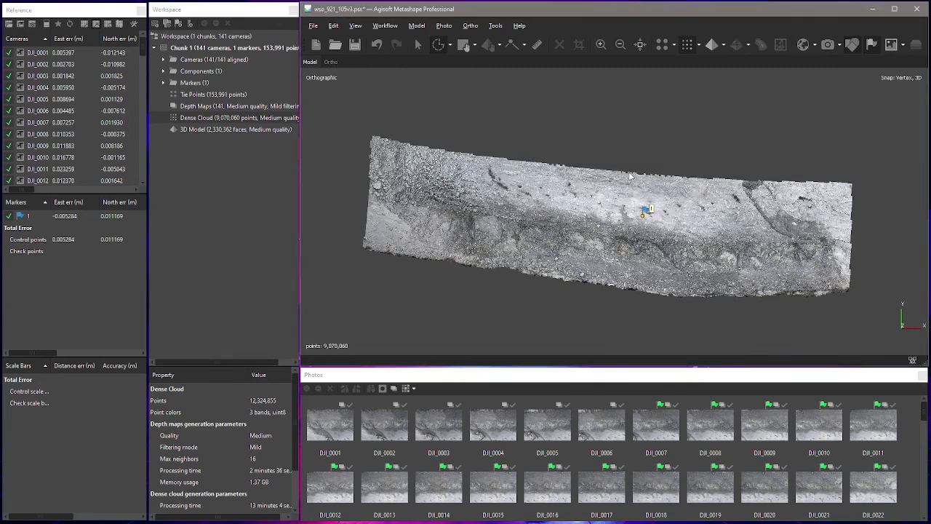
Step: Display the 2,330,362-face mesh, turn it to a top view and lasso its left end
double_click(220, 131)
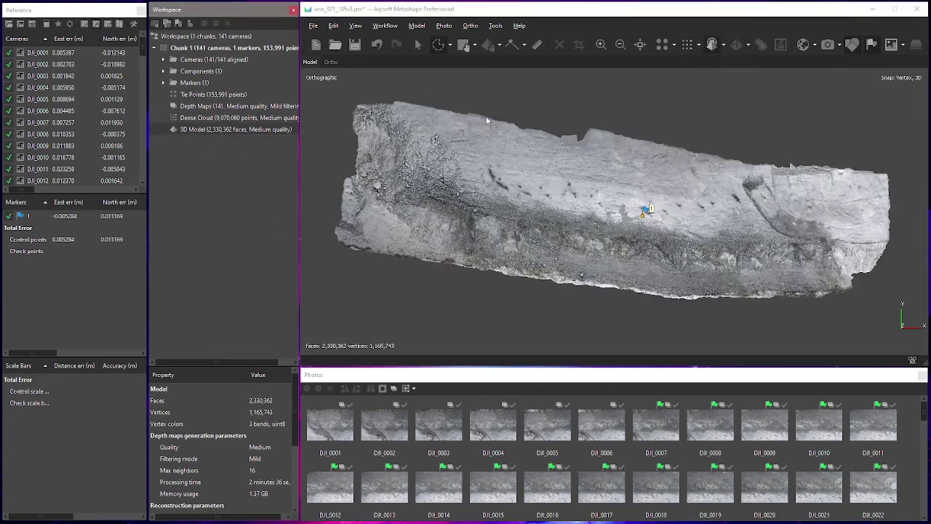
left_click(418, 44)
scroll(608, 211, "up", 3)
mouse_move(608, 212)
left_mouse_down()
mouse_move(769, 266)
mouse_move(589, 213)
mouse_move(589, 230)
mouse_move(676, 210)
mouse_move(665, 202)
mouse_move(646, 211)
mouse_move(613, 197)
mouse_move(531, 225)
left_mouse_up()
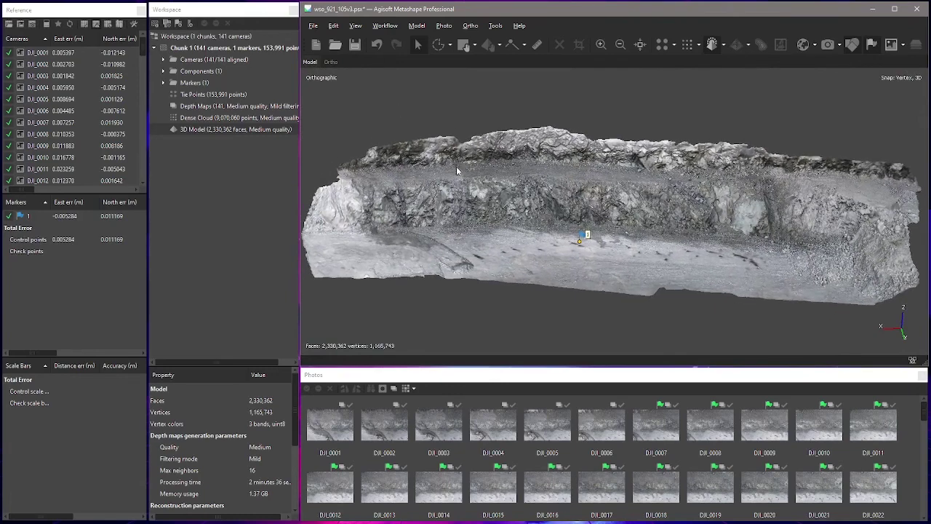
left_click_drag(458, 173, 489, 175)
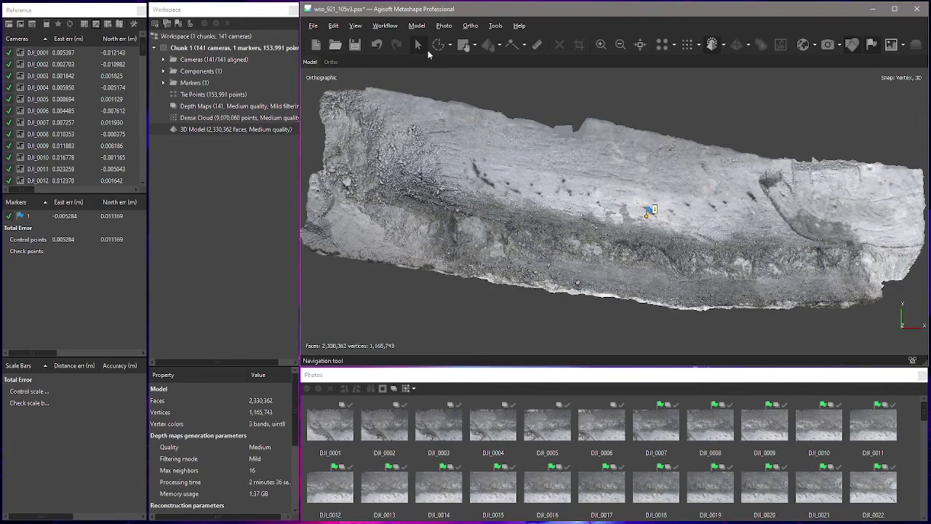
scroll(401, 105, "down", 2)
mouse_move(407, 125)
left_mouse_down()
mouse_move(384, 228)
mouse_move(346, 128)
mouse_move(378, 99)
mouse_move(401, 99)
left_mouse_up()
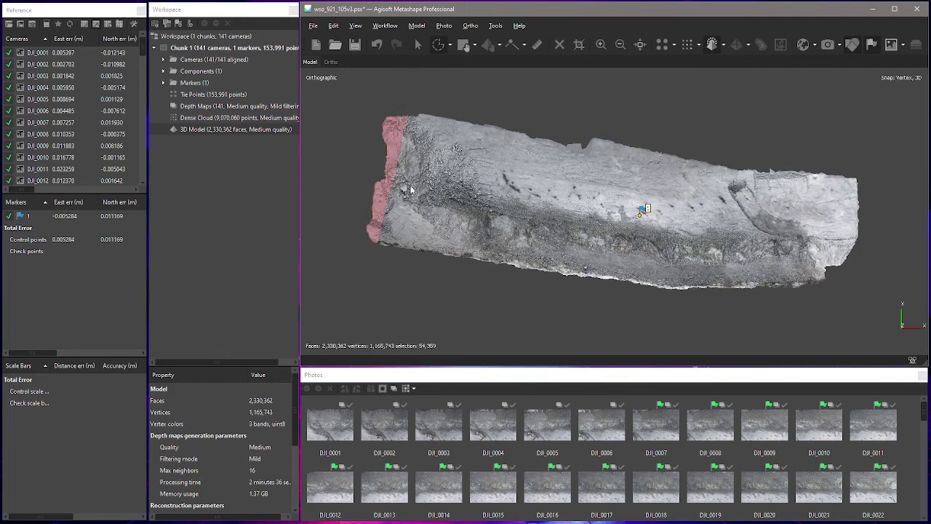
Step: Delete the mesh's left end, right end and ragged top edge
key("Delete")
mouse_move(836, 166)
left_mouse_down()
mouse_move(816, 312)
mouse_move(884, 319)
mouse_move(904, 208)
mouse_move(896, 170)
mouse_move(832, 164)
mouse_move(817, 274)
mouse_move(815, 318)
mouse_move(887, 308)
mouse_move(911, 173)
mouse_move(893, 146)
left_mouse_up()
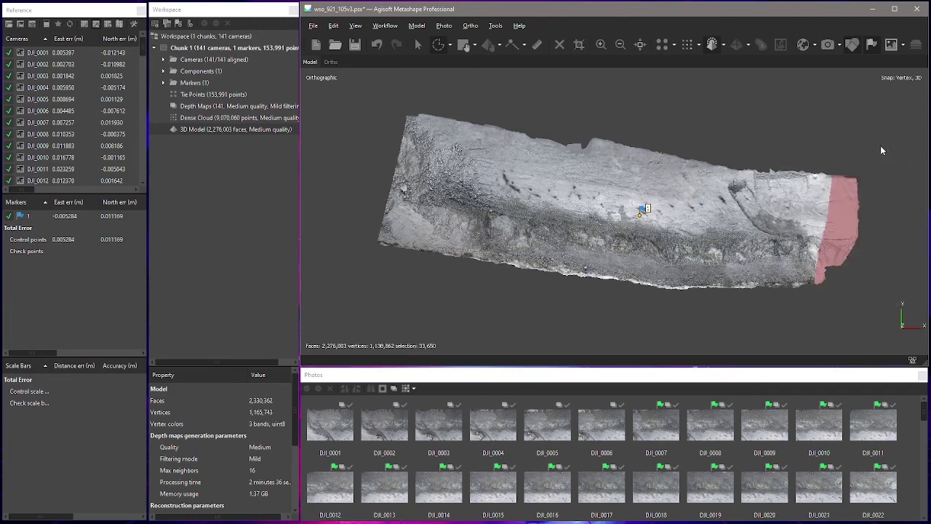
key("Delete")
mouse_move(368, 131)
left_mouse_down()
mouse_move(757, 178)
mouse_move(801, 135)
mouse_move(429, 102)
mouse_move(369, 130)
left_mouse_up()
key("Delete")
Step: Orbit to a side view and delete the remaining top-edge strip of faces
left_click(417, 45)
left_click_drag(717, 167, 688, 265)
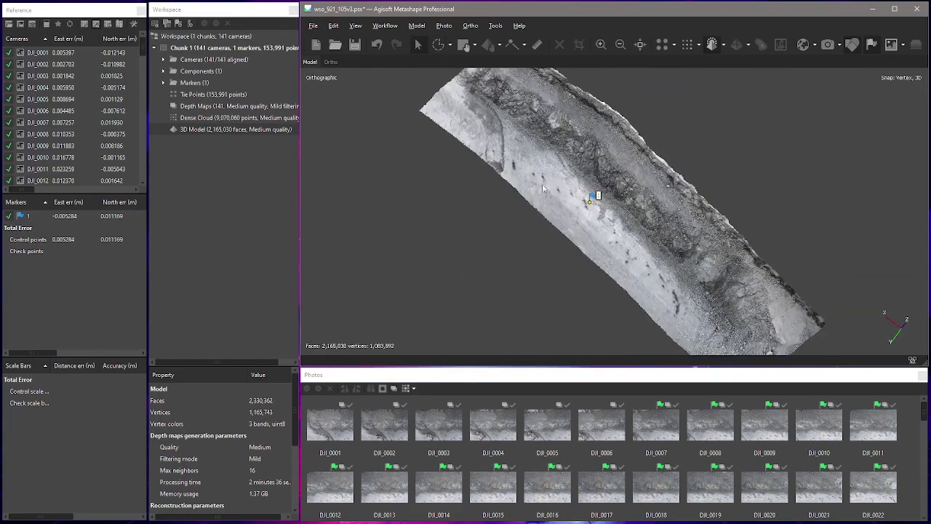
left_click_drag(539, 200, 638, 226)
scroll(620, 202, "up", 2)
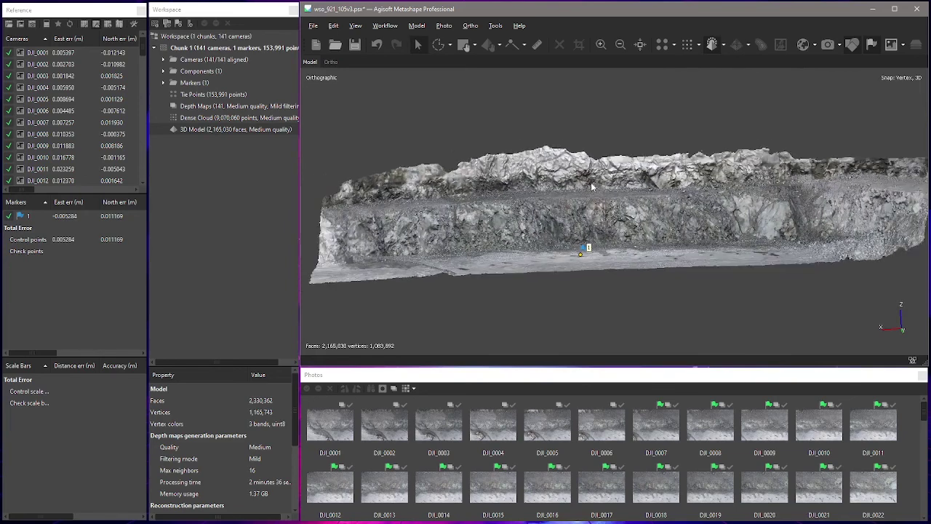
scroll(592, 187, "down", 2)
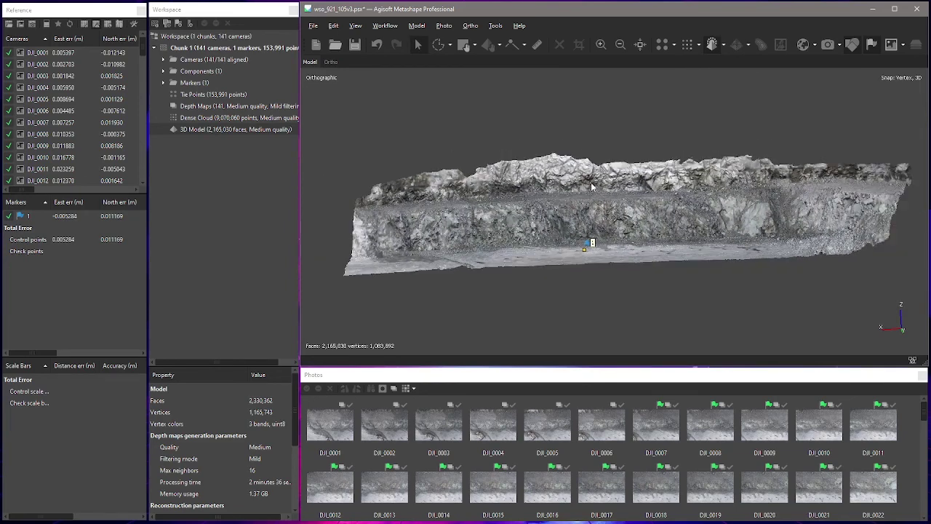
left_click(344, 188)
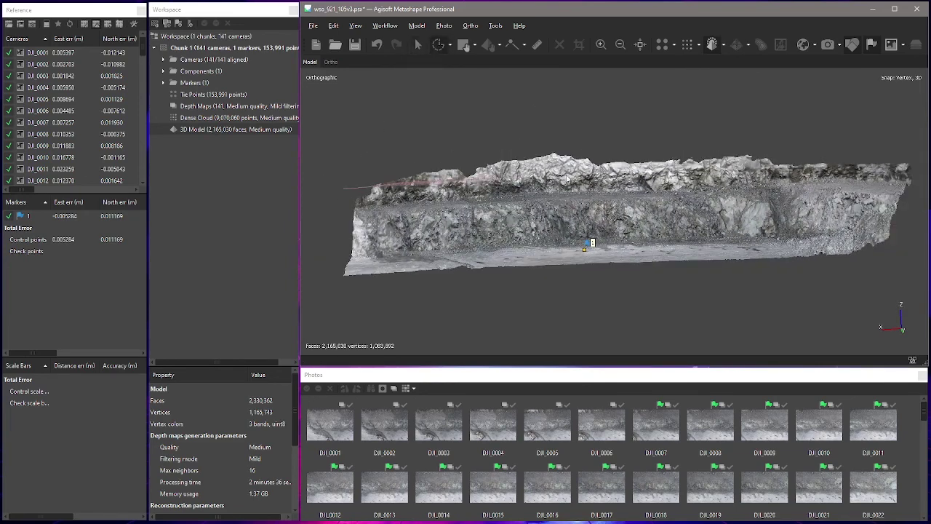
left_click(910, 169)
double_click(346, 117)
key("Delete")
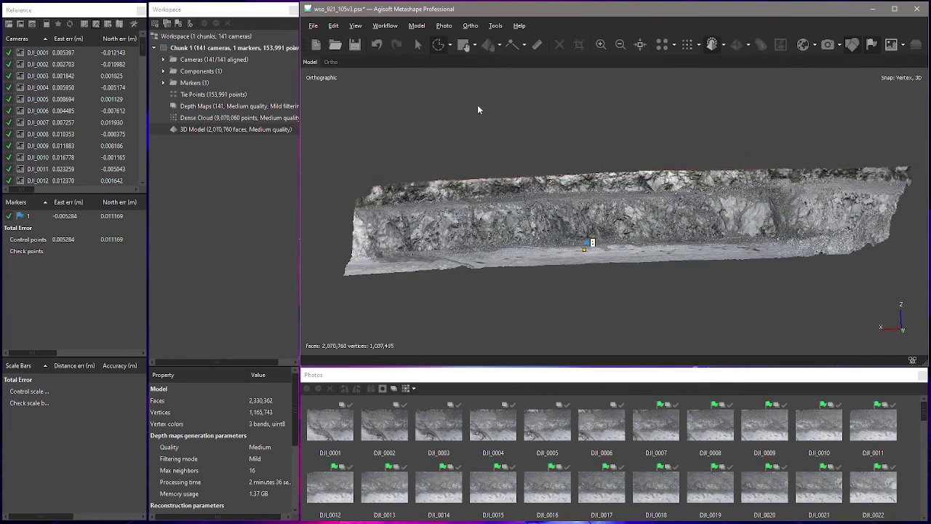
Step: Inspect the trimmed 2,070,760-face mesh from a top view and tilted angles
left_click(418, 45)
key("KP_7")
scroll(523, 192, "up", 8)
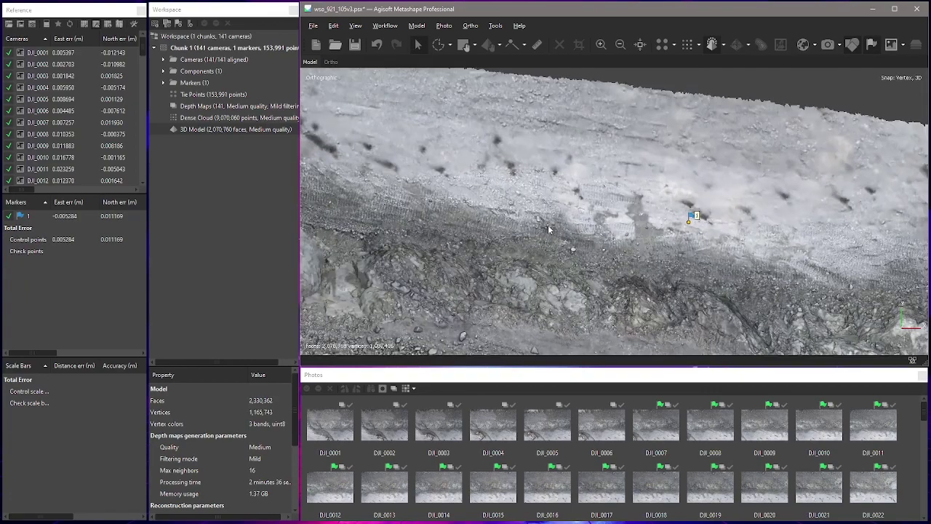
left_click_drag(470, 179, 663, 182)
scroll(618, 212, "down", 6)
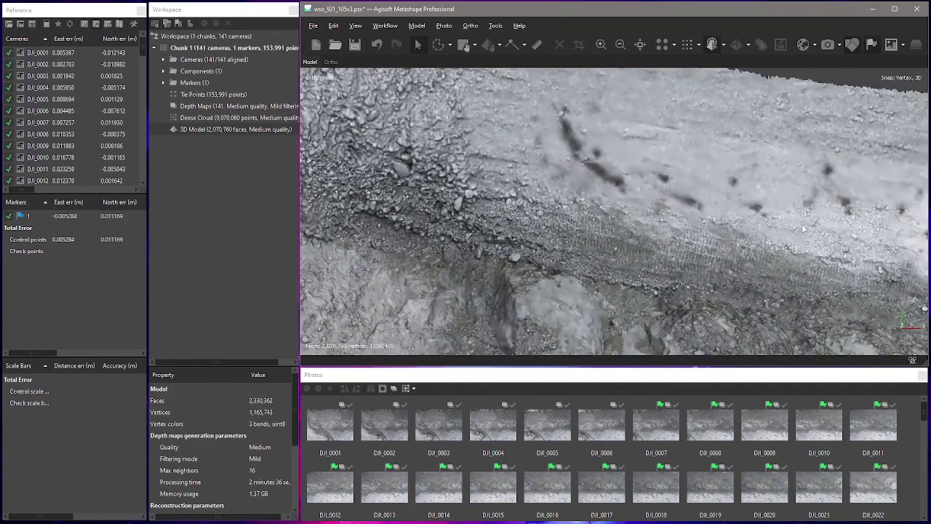
left_click_drag(619, 212, 567, 204)
Step: Close small mesh holes via Tools > Mesh > Close Holes at the default level, giving 2,070,765 faces
left_click(495, 26)
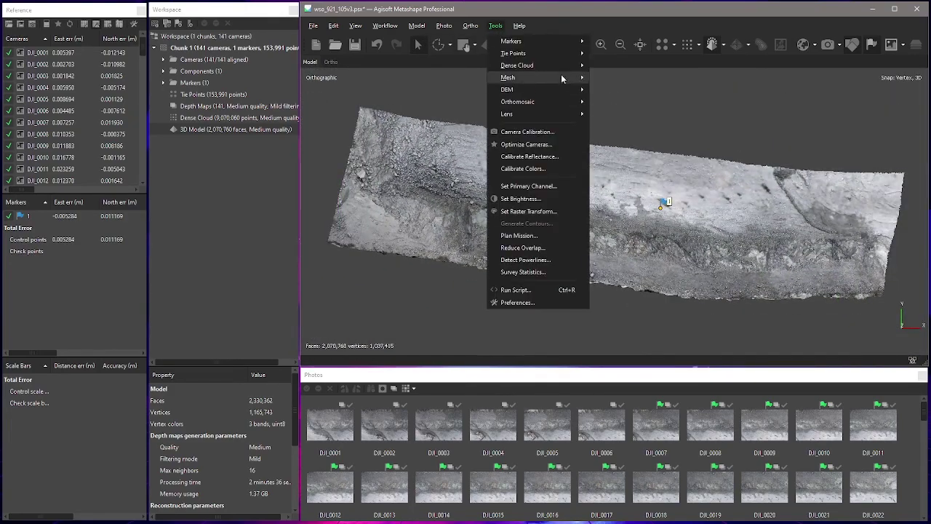
mouse_move(538, 77)
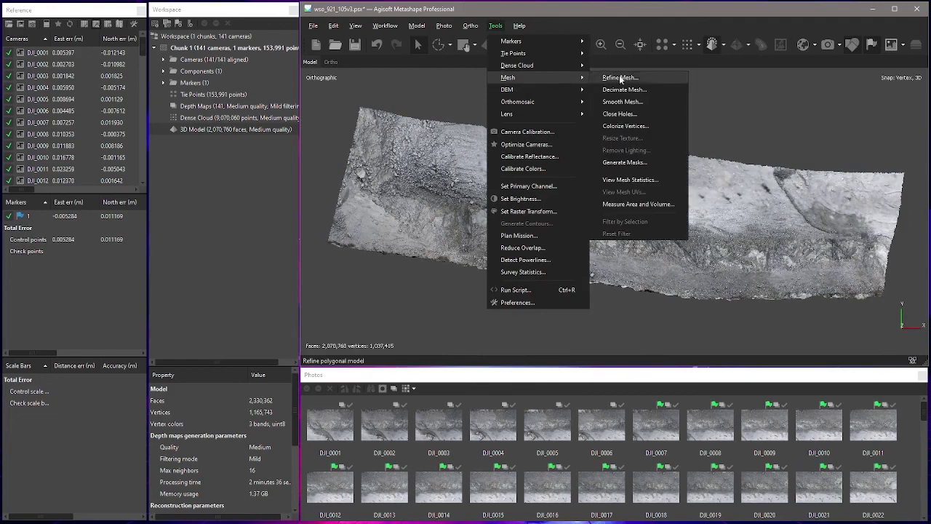
left_click(667, 113)
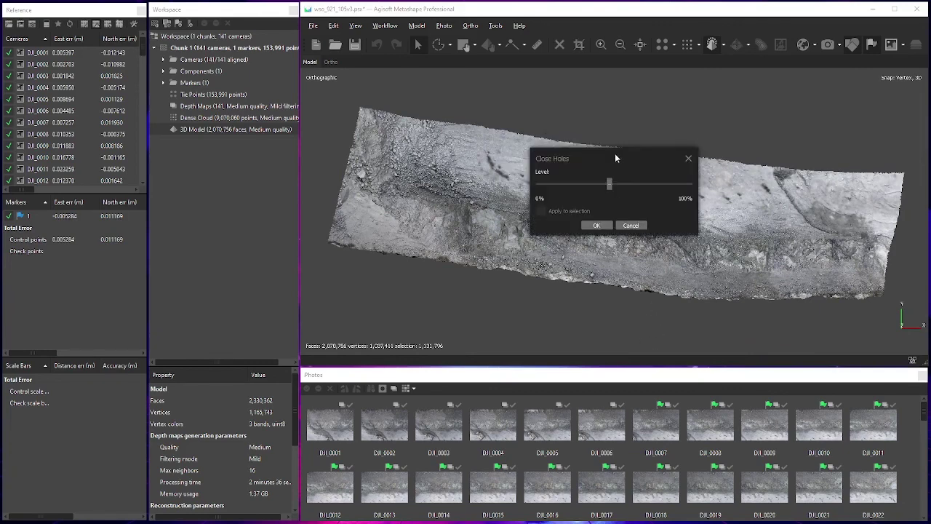
left_click_drag(615, 157, 521, 306)
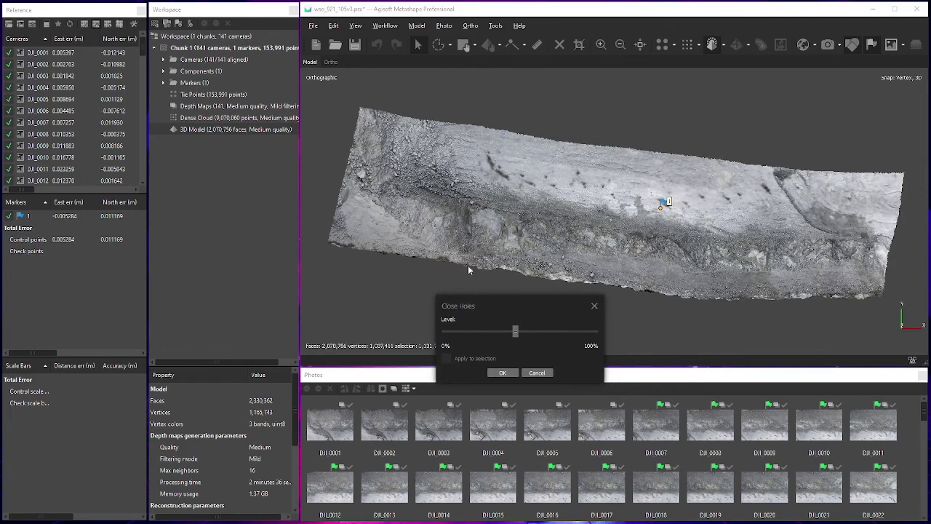
left_click(503, 372)
left_click(384, 26)
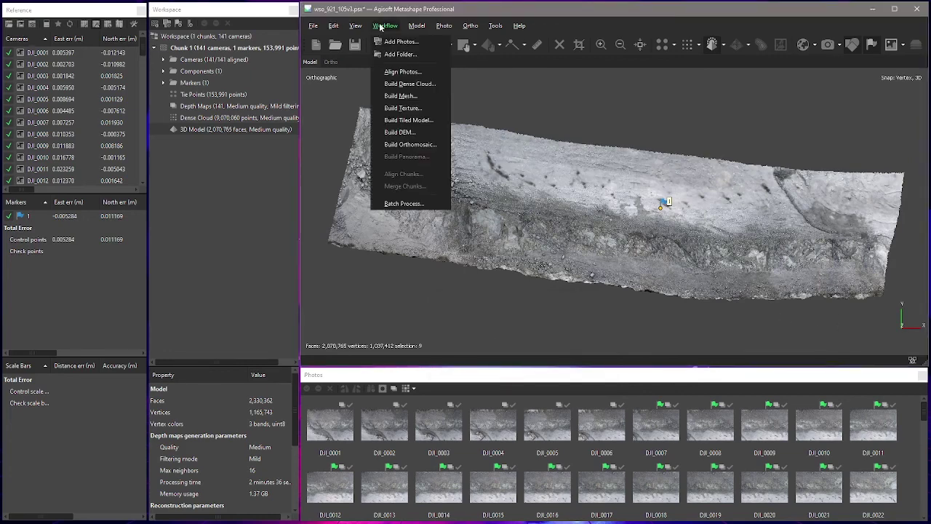
Step: Build a diffuse-map texture with hole filling and ghosting filter enabled, then show the model textured
left_click(402, 108)
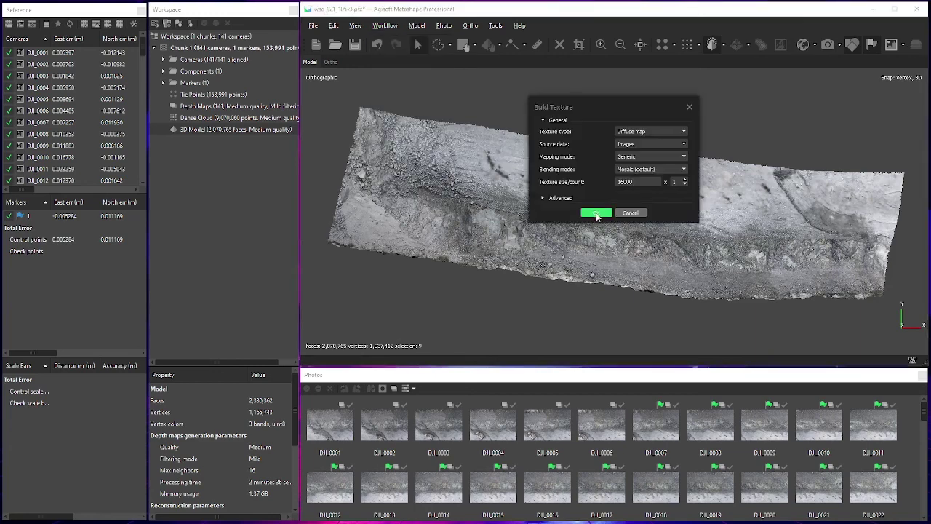
left_click(543, 198)
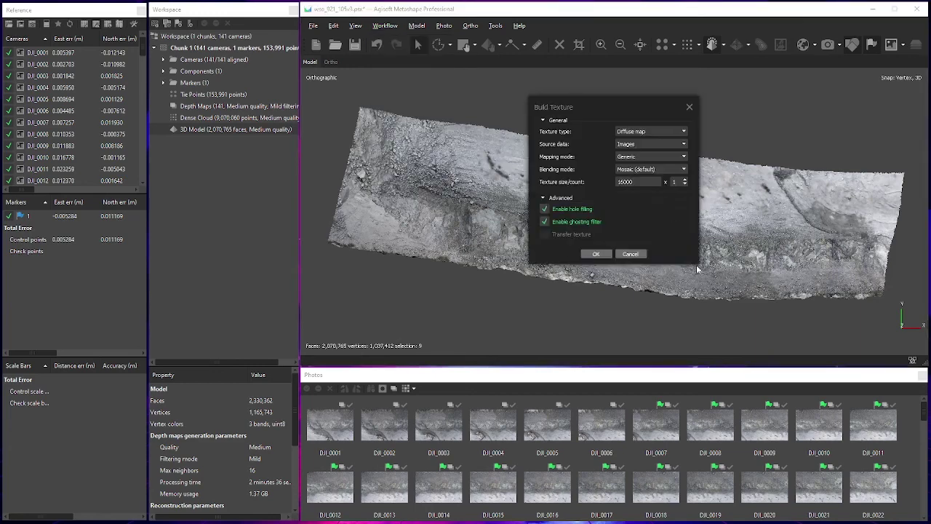
left_click(597, 254)
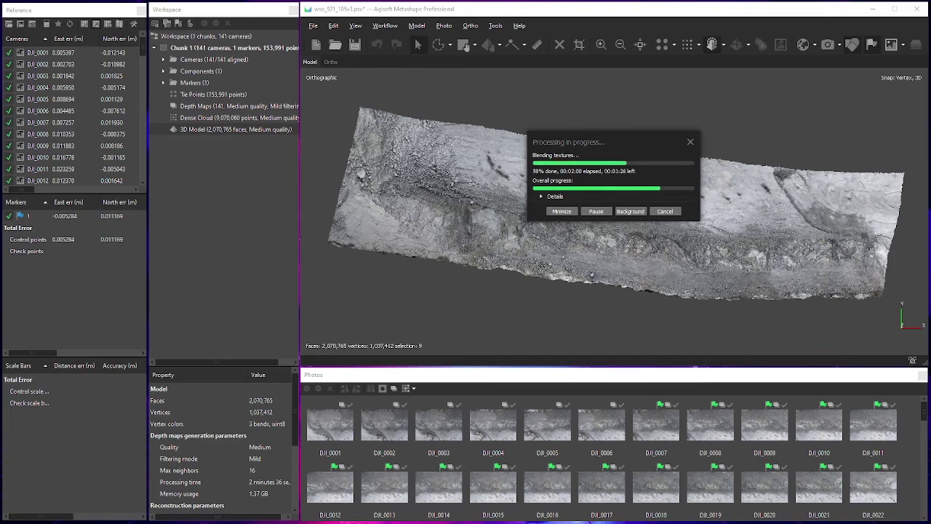
left_click(711, 45)
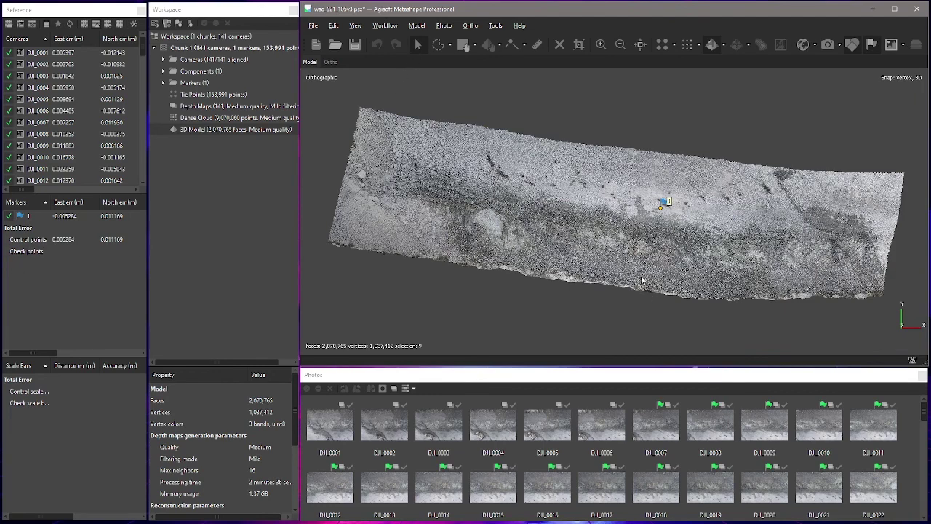
Step: Lasso-select and delete the 22 stray faces, leaving 2,070,743 faces
scroll(614, 236, "up", 3)
mouse_move(614, 236)
left_mouse_down()
mouse_move(534, 152)
mouse_move(767, 251)
mouse_move(629, 225)
left_mouse_up()
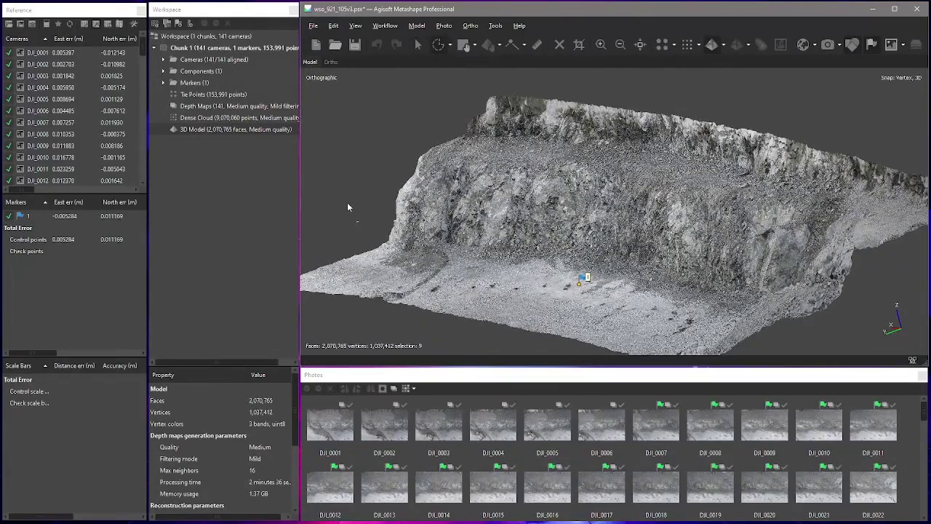
mouse_move(352, 210)
left_mouse_down()
mouse_move(368, 251)
mouse_move(366, 235)
left_mouse_up()
key("Delete")
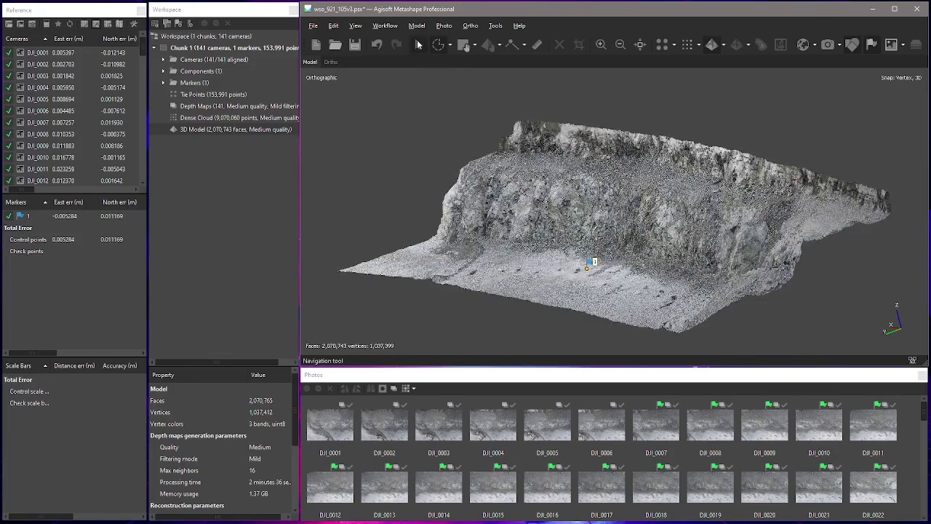
Step: Switch to perspective view and orbit to inspect the textured rock wall broadside
scroll(623, 228, "up", 3)
mouse_move(509, 240)
left_mouse_down()
mouse_move(623, 227)
mouse_move(658, 211)
mouse_move(630, 192)
mouse_move(669, 199)
mouse_move(625, 209)
mouse_move(489, 191)
mouse_move(597, 208)
left_mouse_up()
scroll(623, 227, "down", 3)
scroll(647, 207, "up", 3)
key("5")
mouse_move(659, 245)
left_mouse_down()
mouse_move(622, 250)
mouse_move(622, 191)
mouse_move(592, 217)
mouse_move(668, 219)
left_mouse_up()
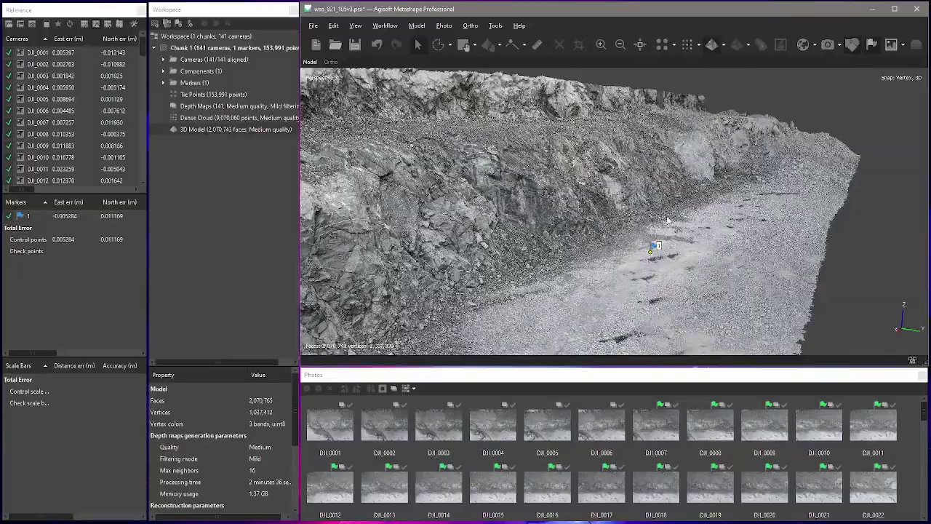
mouse_move(652, 230)
left_mouse_down()
mouse_move(684, 213)
mouse_move(667, 204)
left_mouse_up()
Step: Save the wso_921_105v3.psx project with the finished textured mine-wall model
left_click(356, 45)
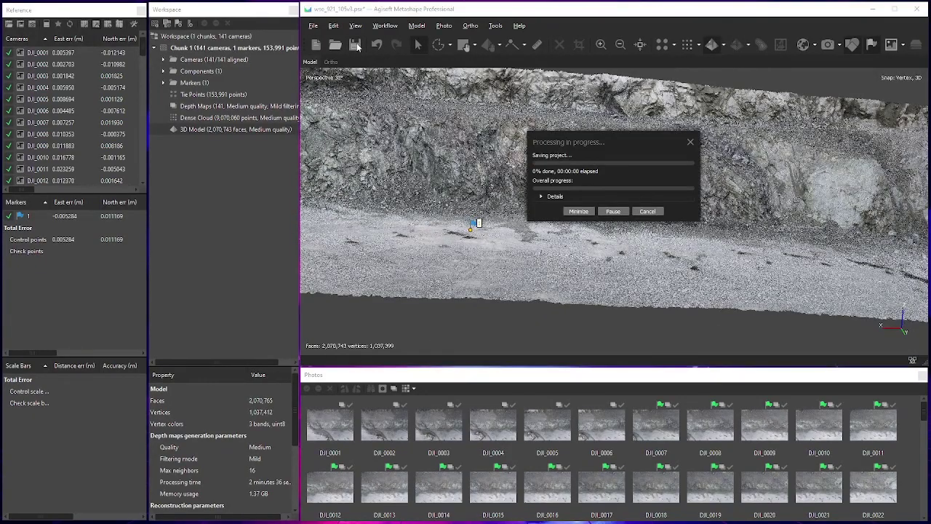